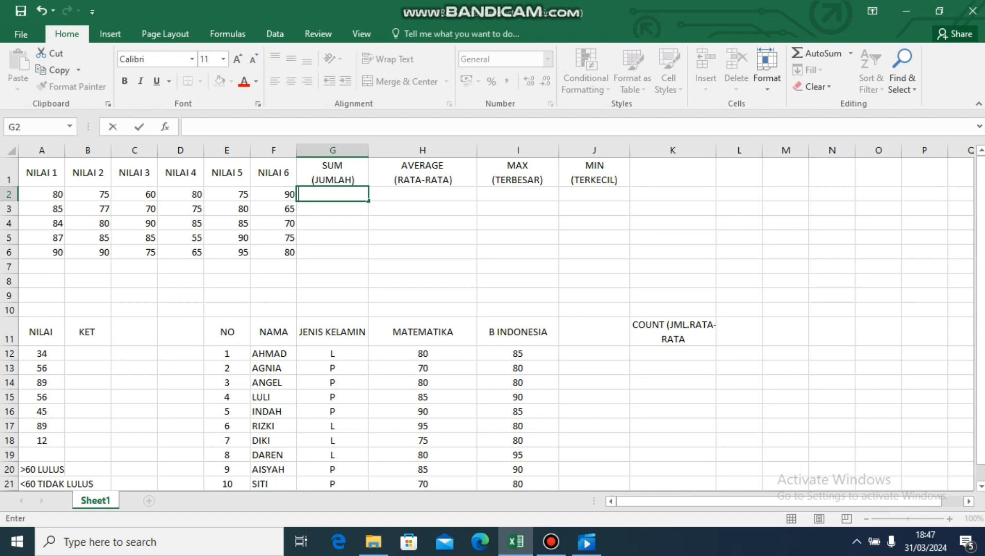
Start a SUM formula in cell G2 of the SUM (JUMLAH) column.
text(=)
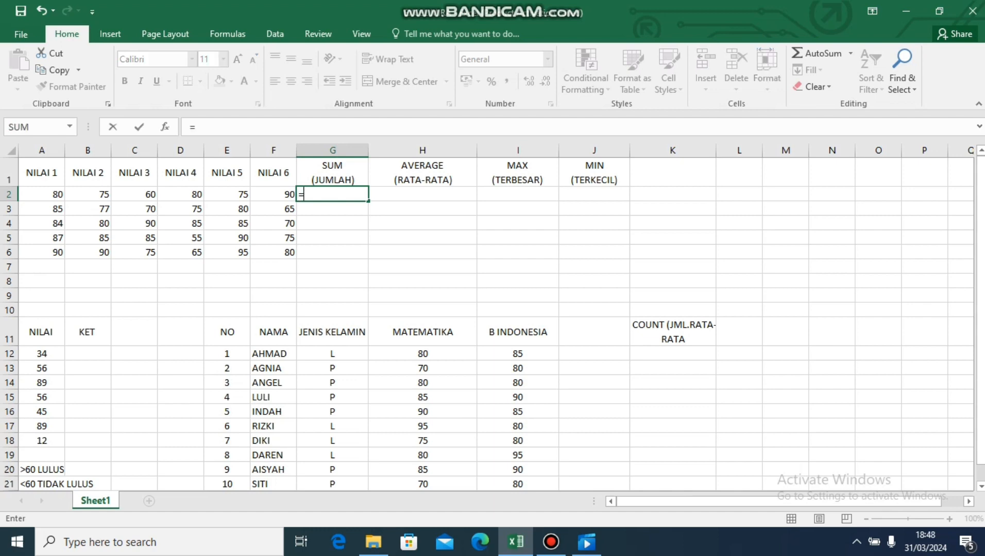
text(sum)
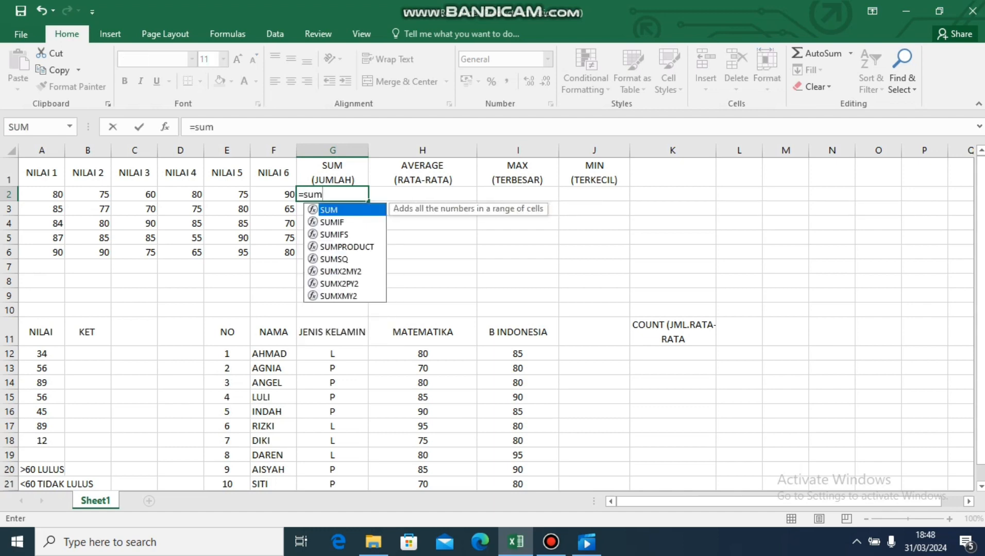
key(Tab)
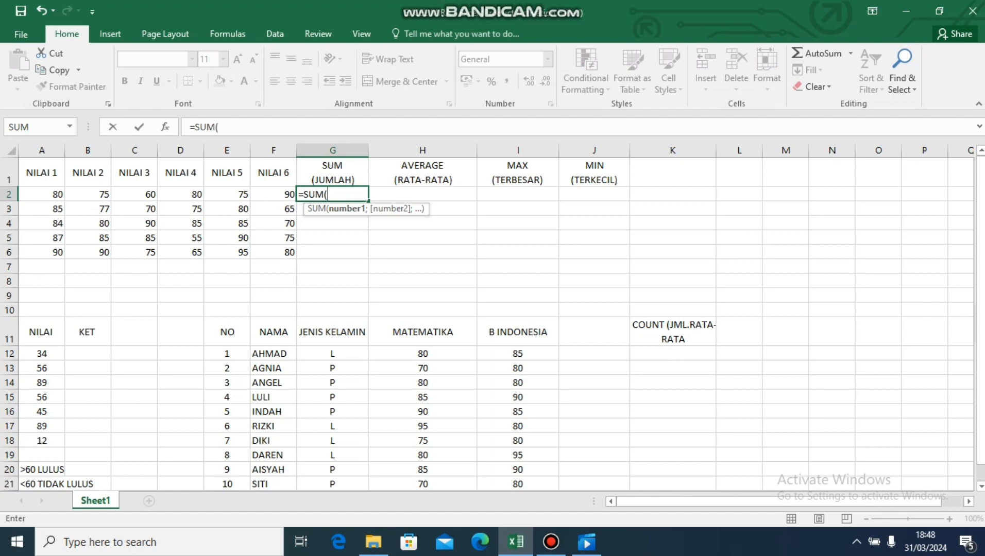
click(41, 194)
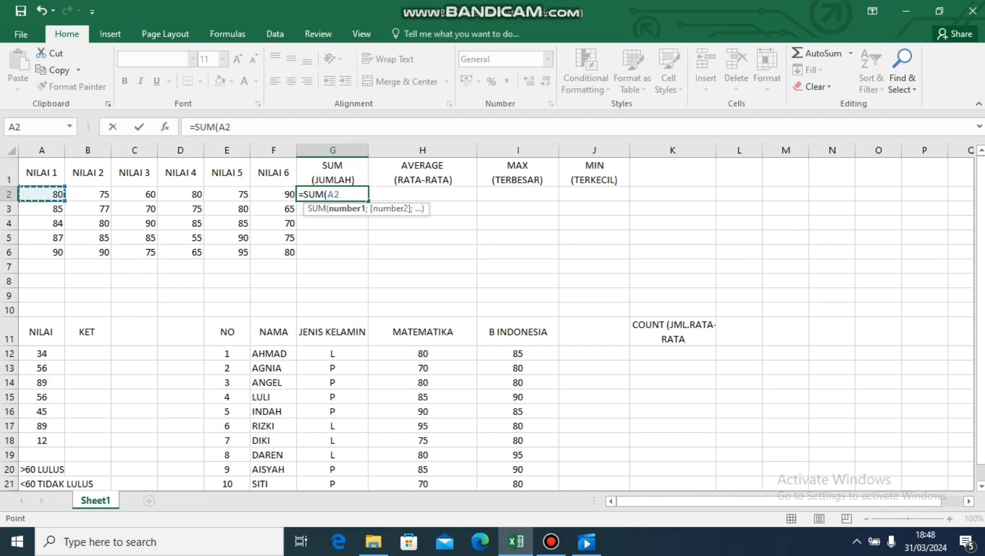
text(;)
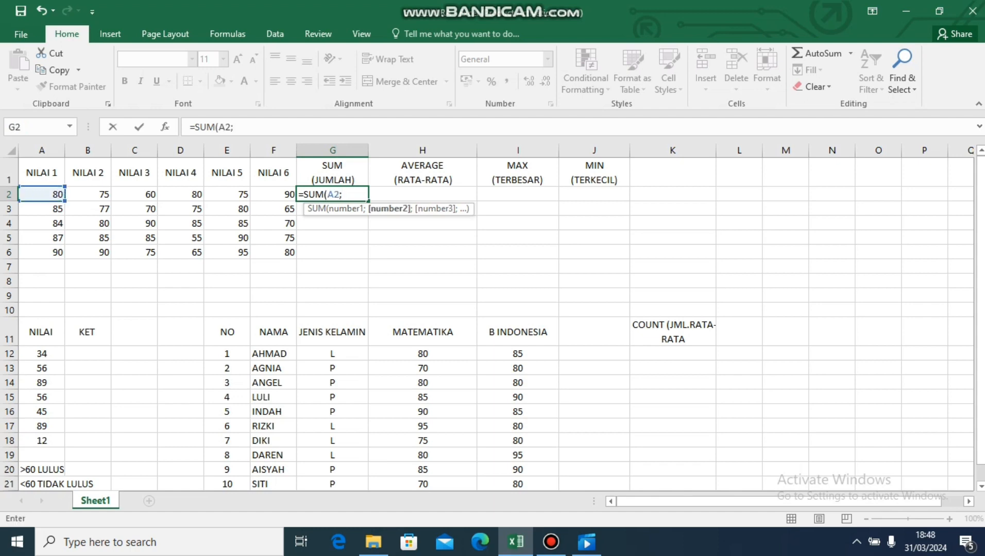
click(88, 195)
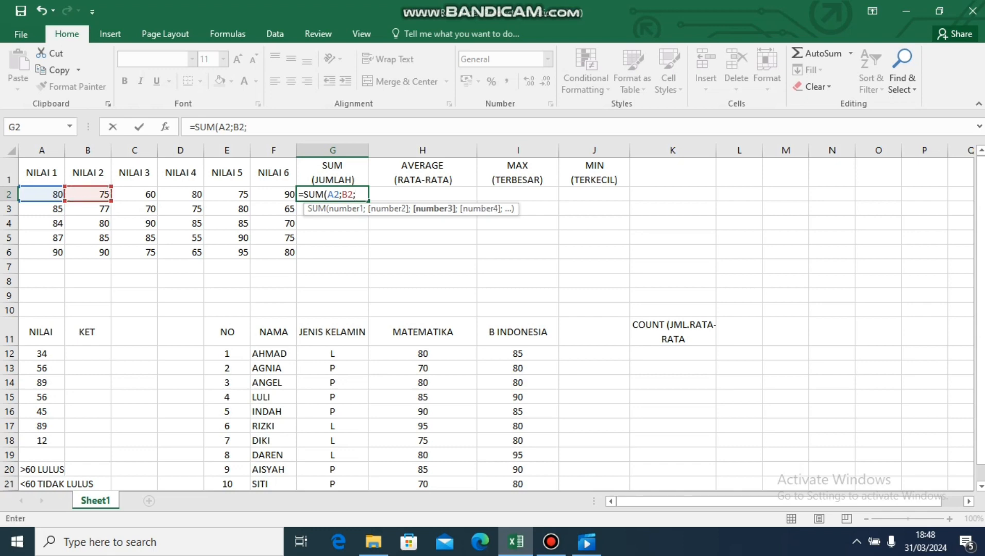
text(;)
key(BackSpace)
key(BackSpace)
key(BackSpace)
key(BackSpace)
key(BackSpace)
key(BackSpace)
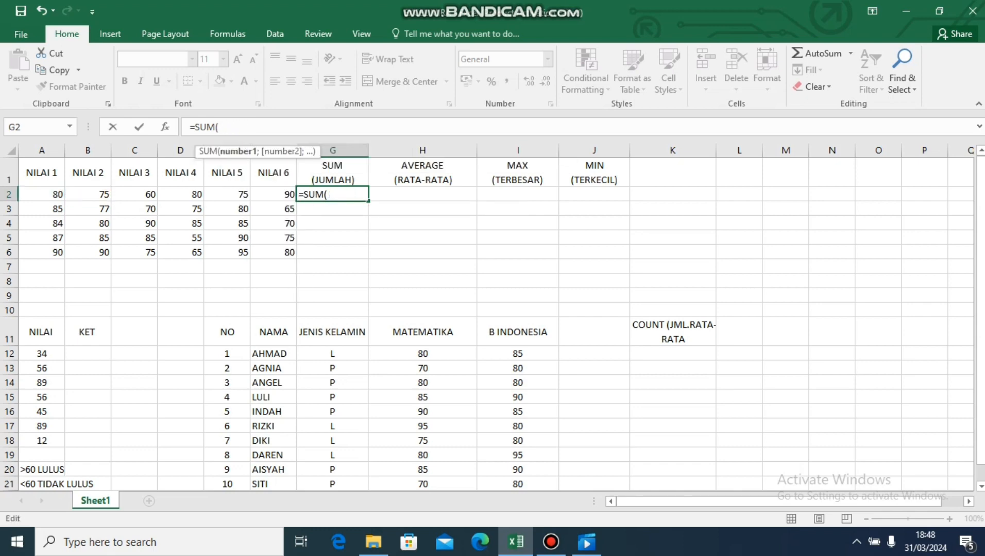
Complete the SUM formula in G2 with the range A2:F2 and fill it down through G6.
click(42, 194)
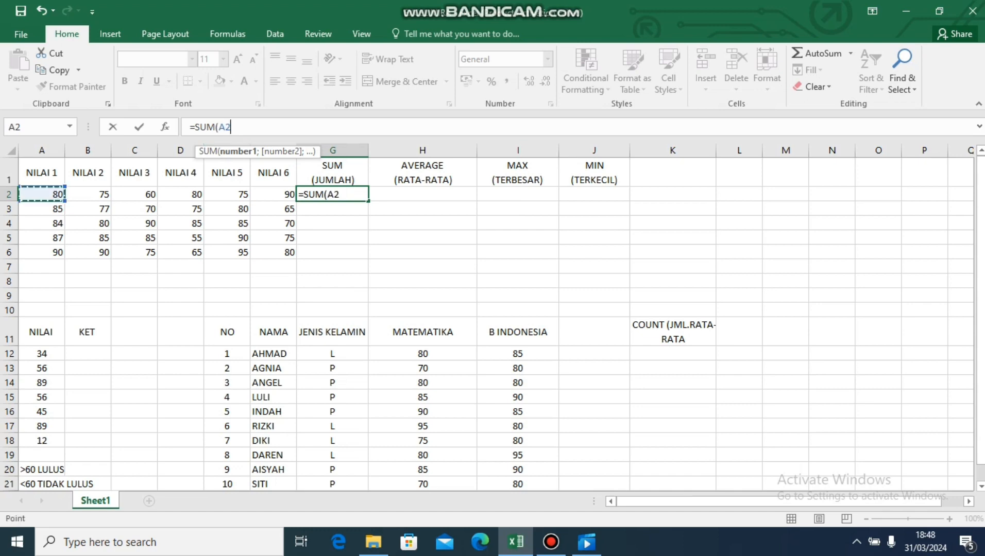
drag(42, 195, 294, 198)
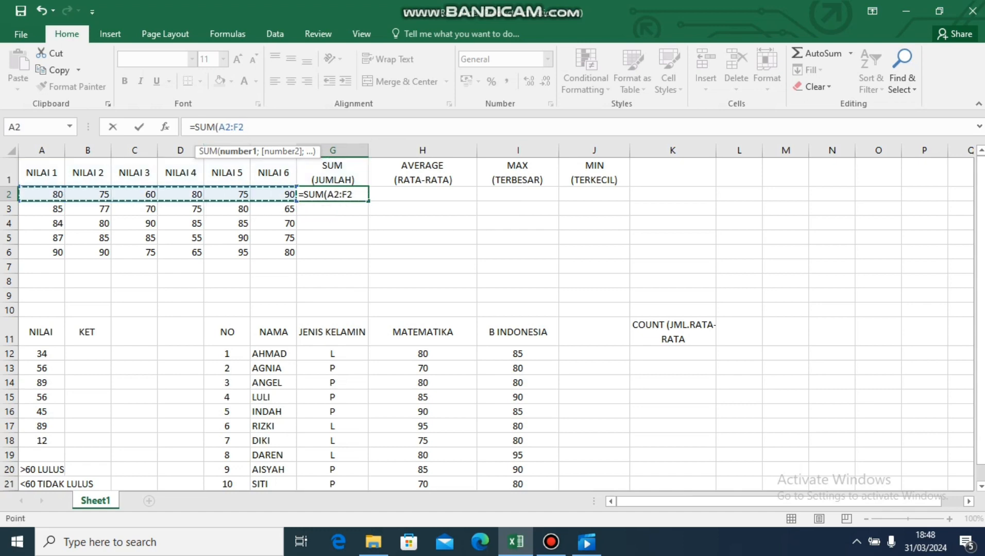
key(Return)
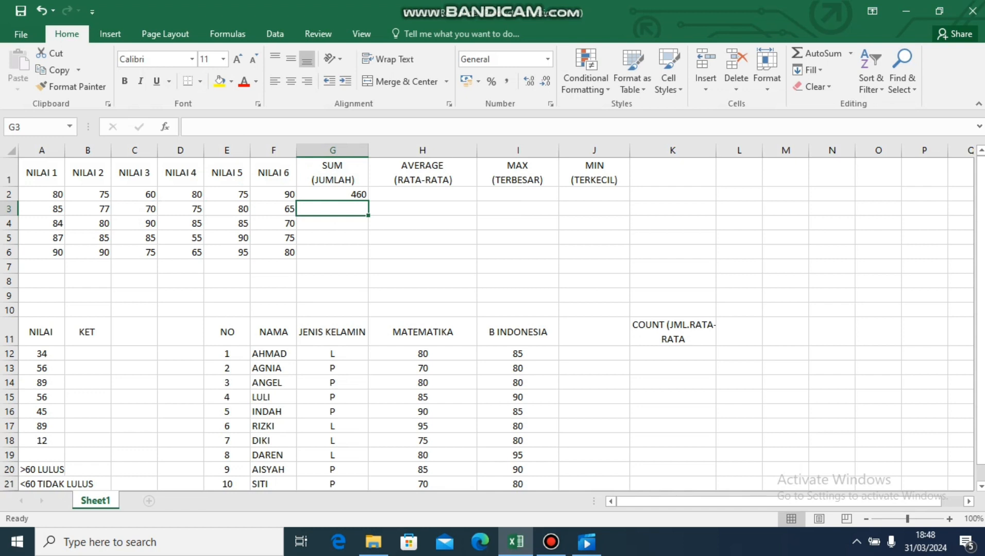
click(333, 194)
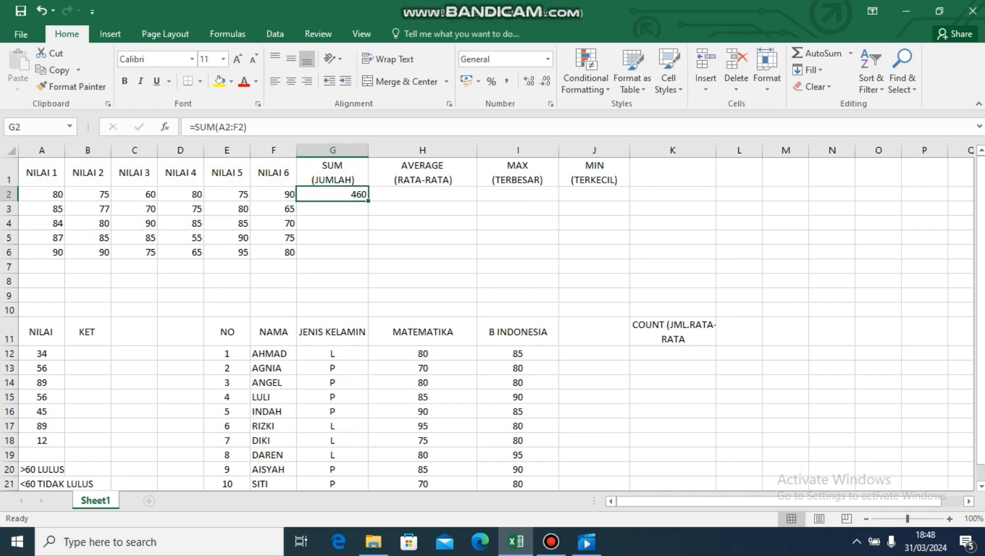
drag(369, 201, 368, 253)
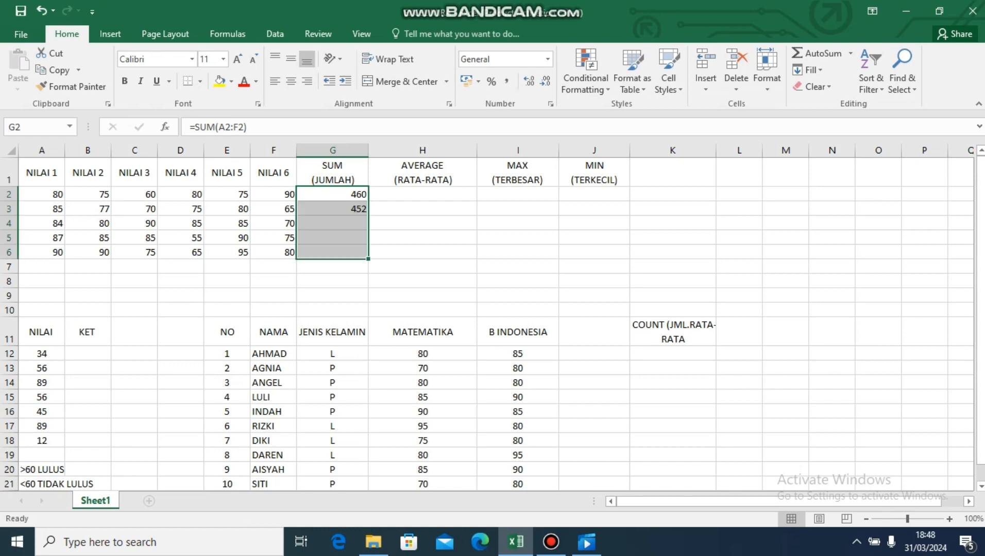
Enter =AVERAGE(A2:F2) in cell H2 and fill the formula down through H6.
click(423, 209)
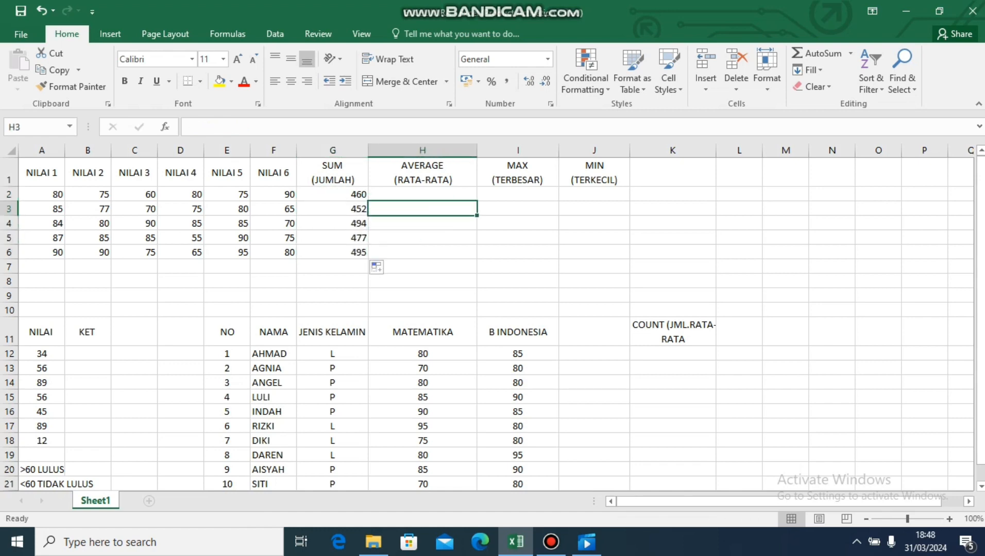
click(423, 194)
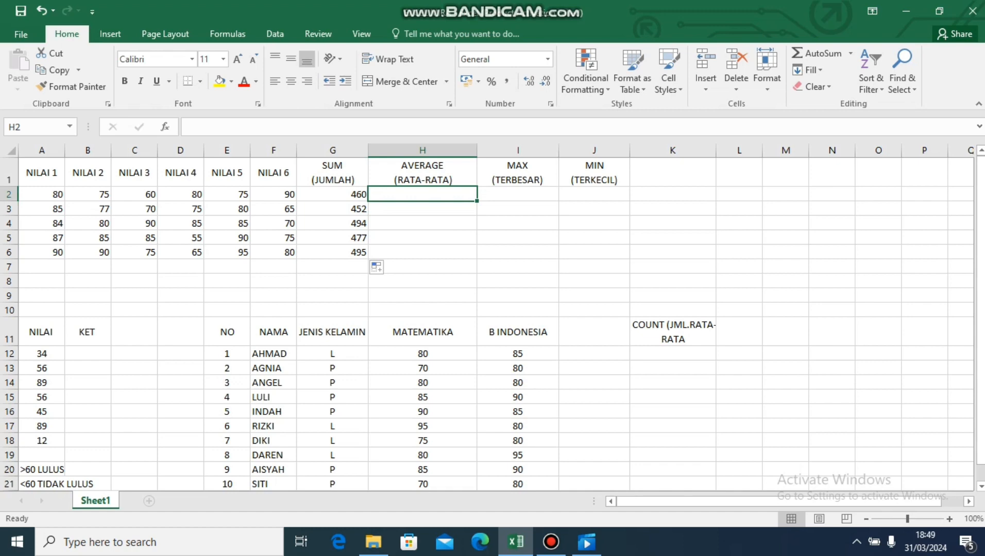
text(=)
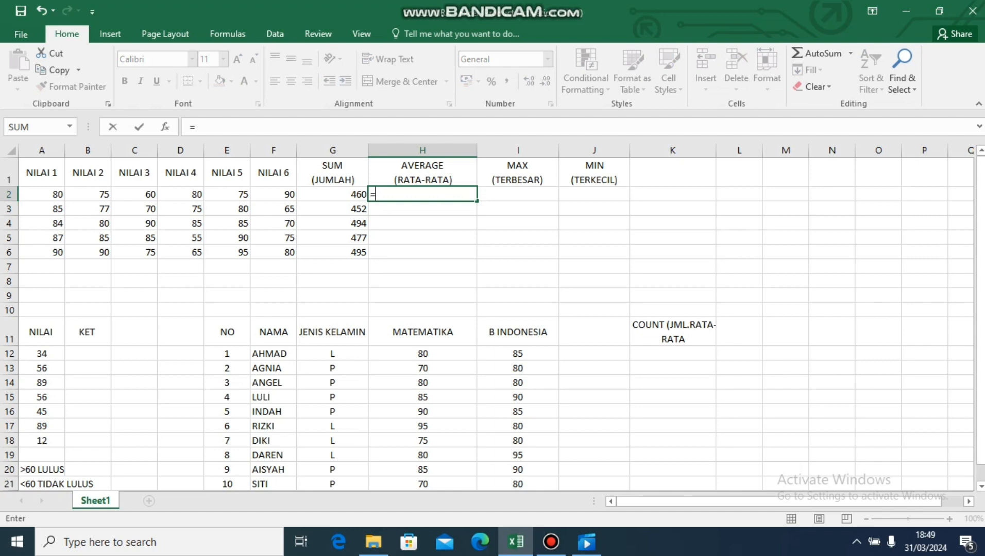
text(aver)
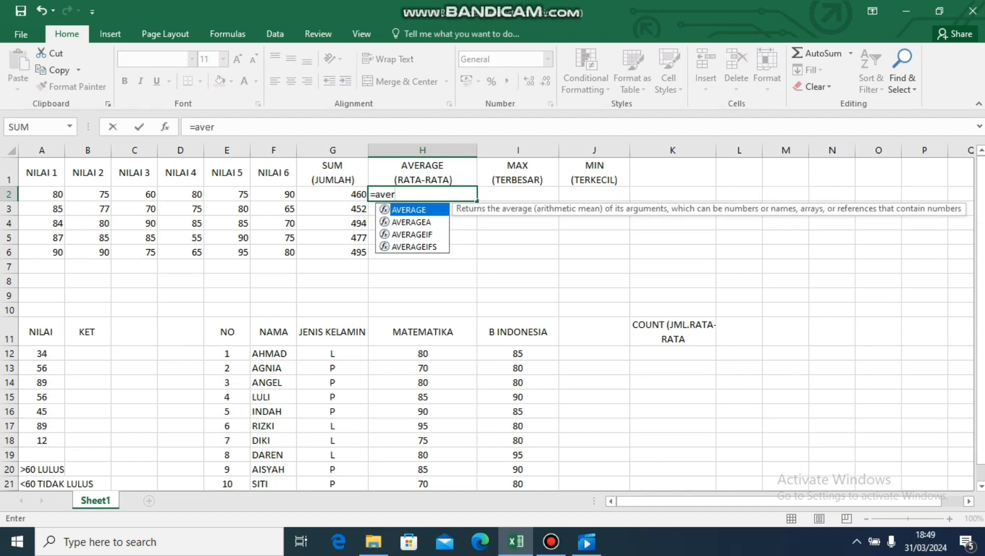
key(Tab)
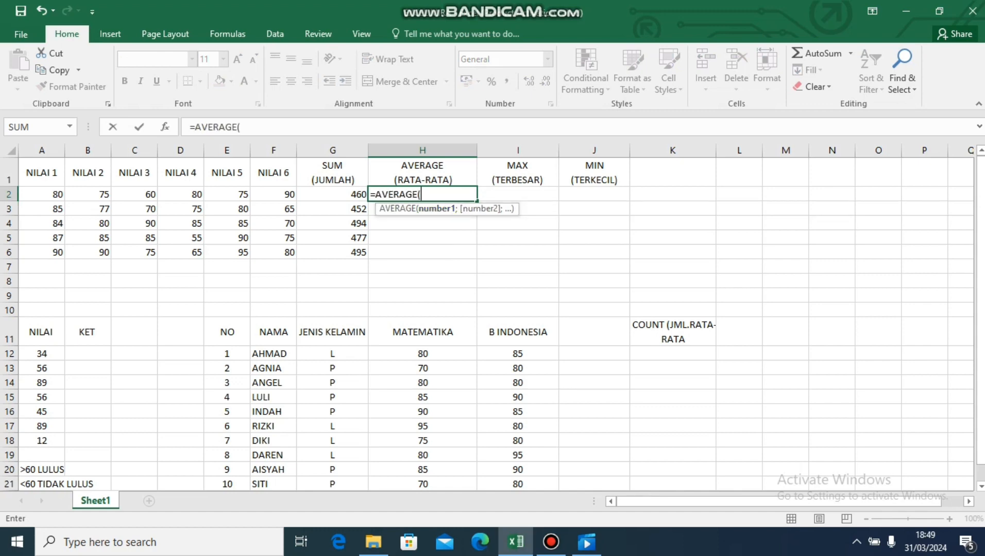
drag(41, 194, 289, 211)
key(Return)
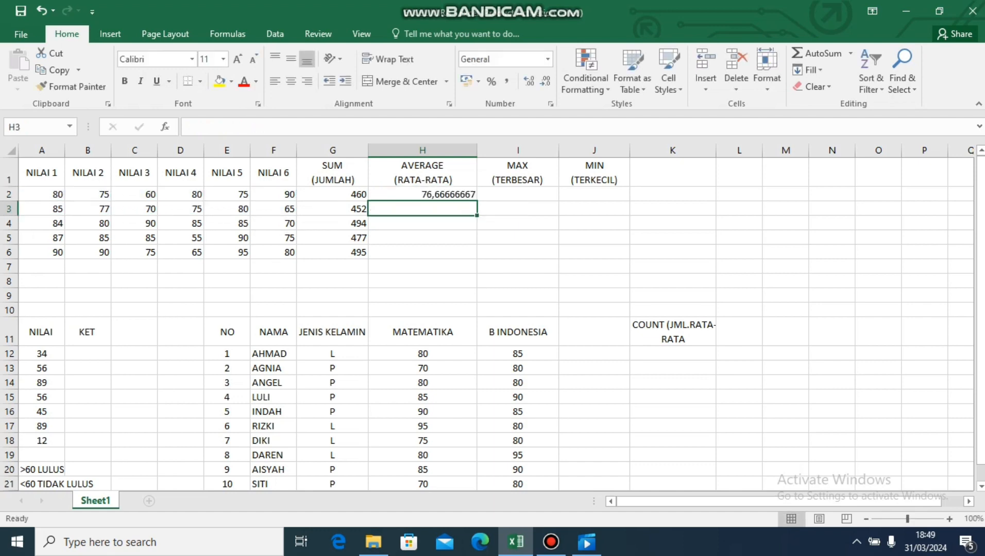
click(423, 194)
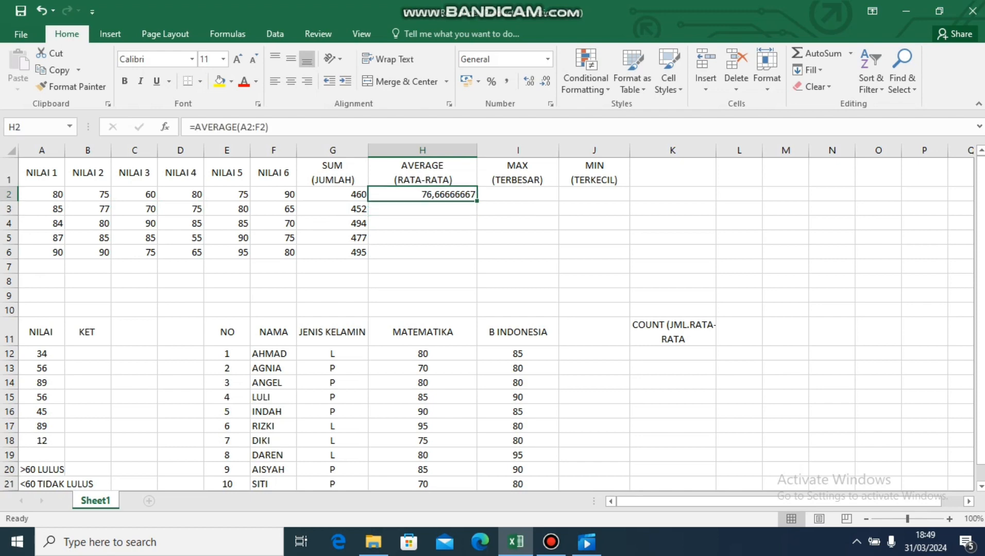
double_click(476, 201)
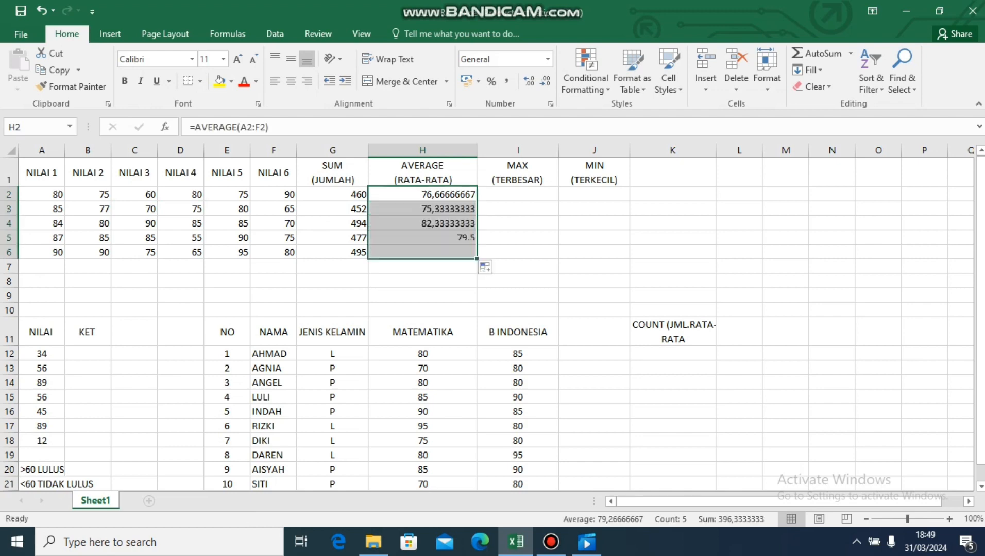
Enter =MAX(A2:F2) in cell I2 and fill the formula down through I6.
click(517, 194)
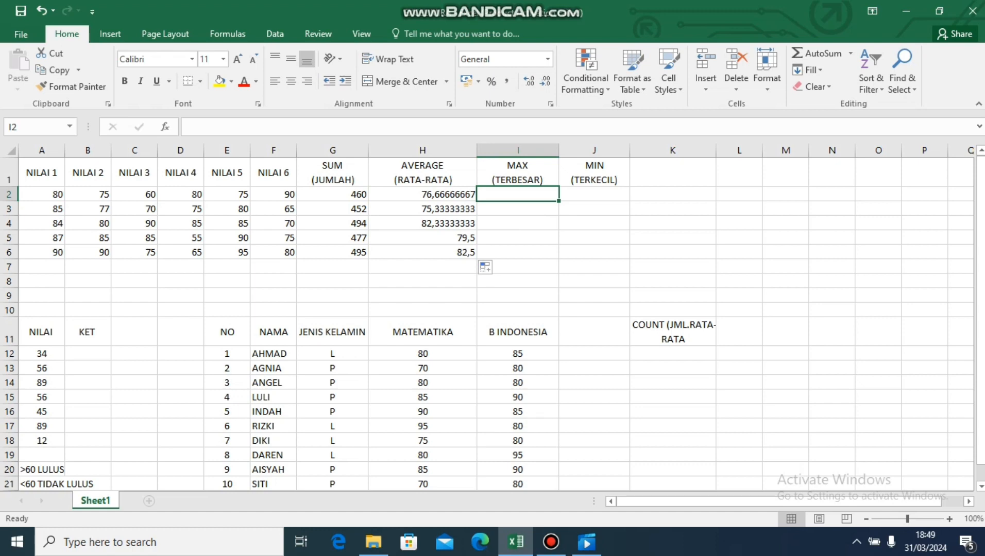
text(=)
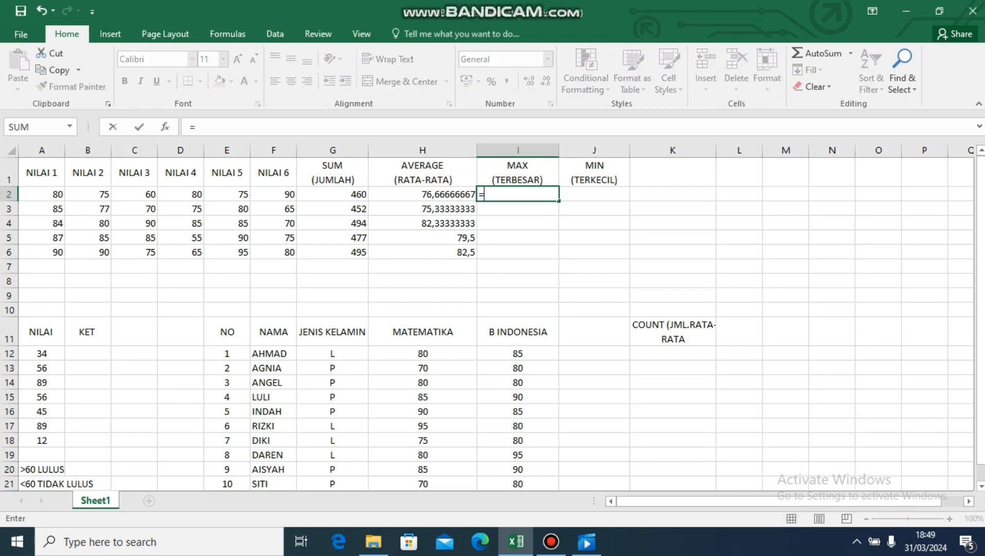
text(max)
key(Tab)
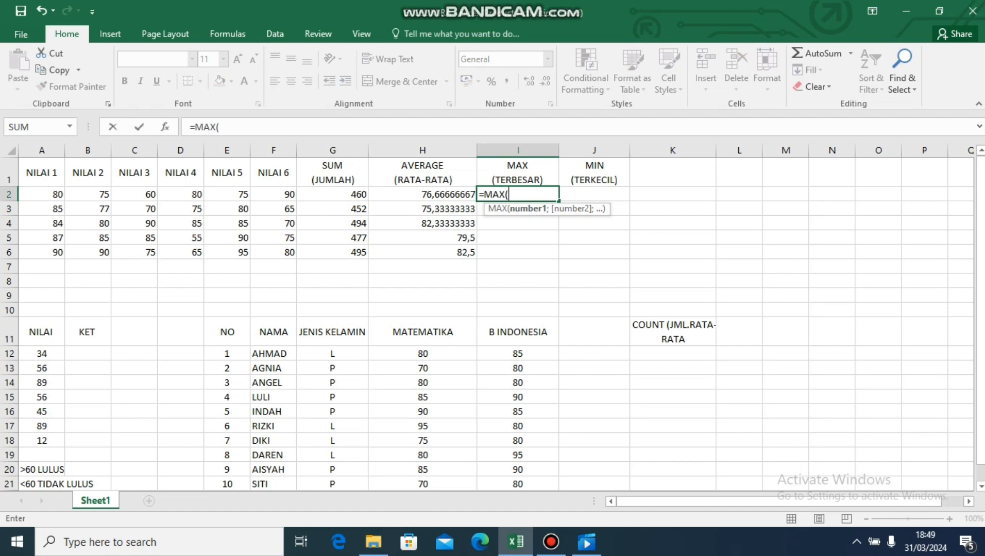
drag(44, 194, 291, 195)
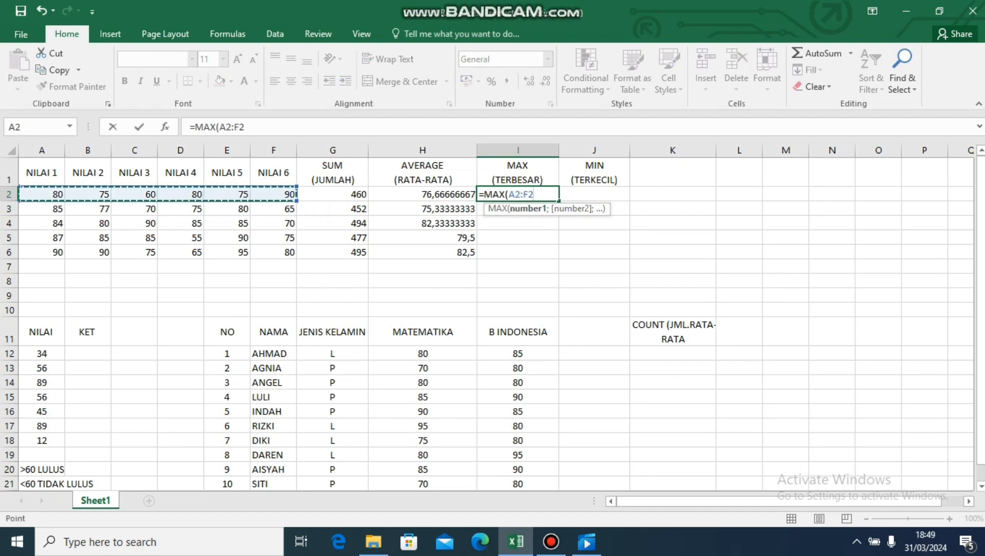
key(Return)
key(Up)
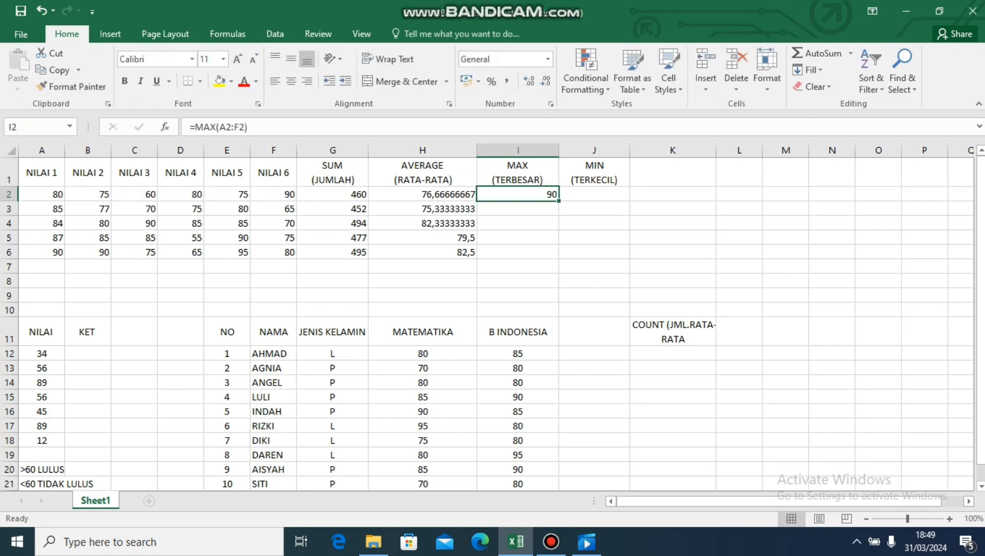
double_click(558, 201)
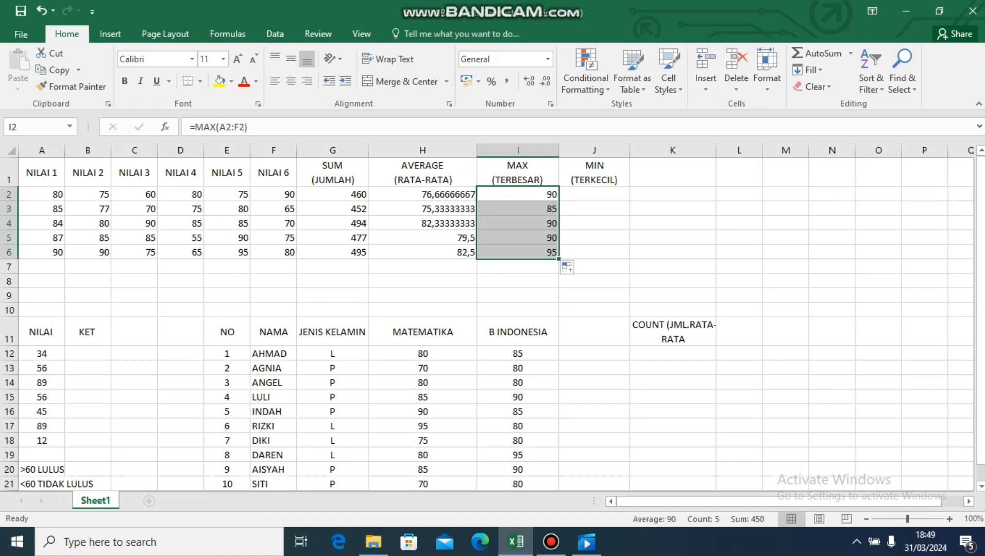
Enter =MIN(A2:F2) in cell J2 and fill the formula down through J6.
click(593, 194)
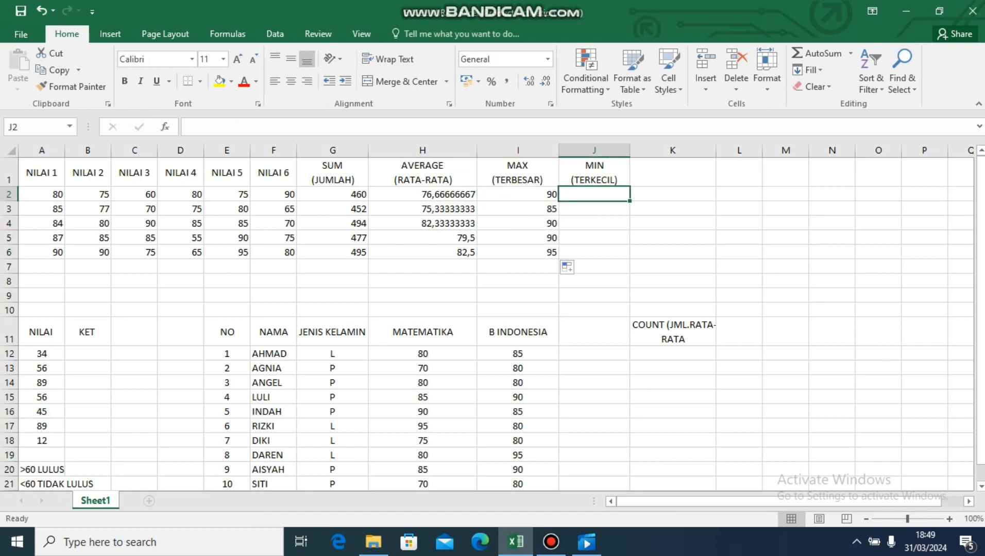
text(=min)
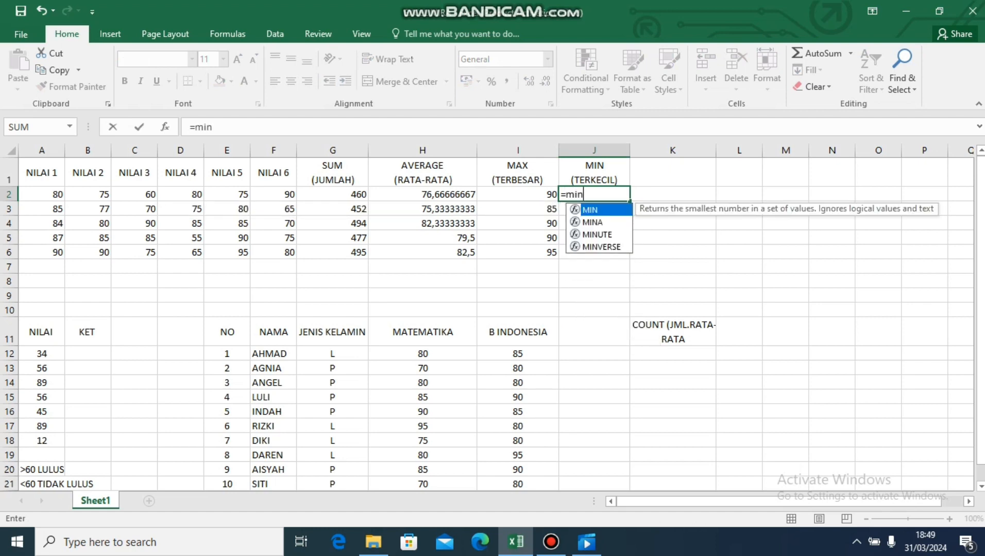
key(Tab)
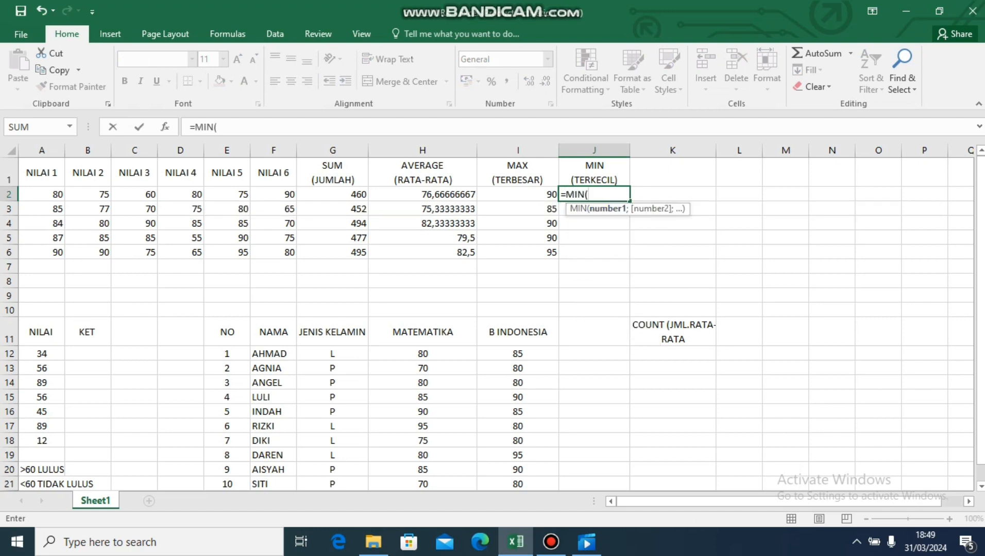
drag(41, 194, 291, 214)
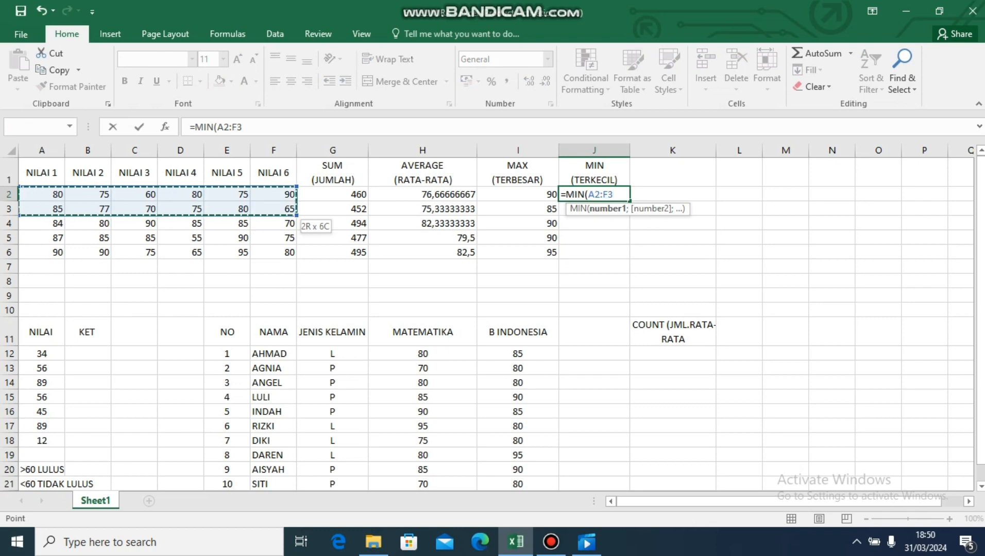
key(Return)
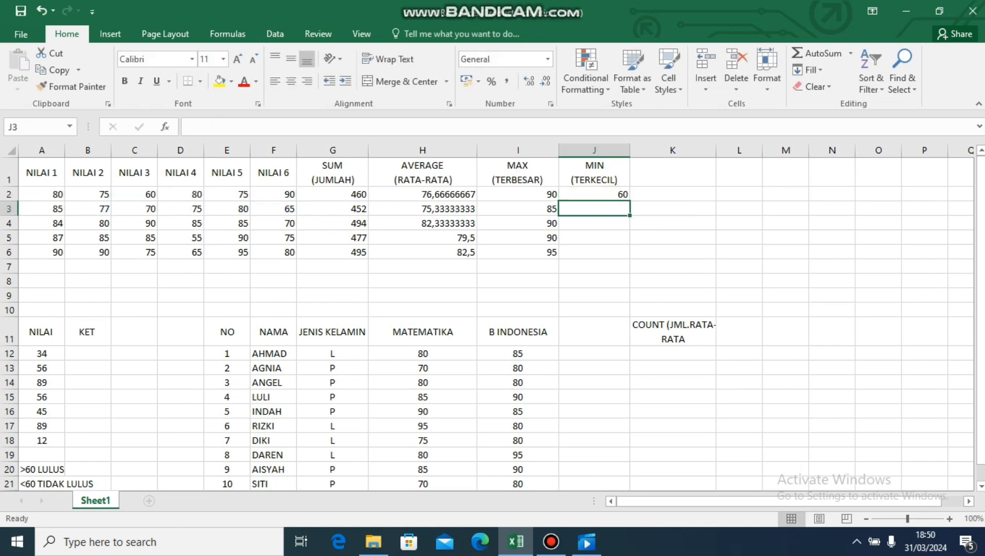
click(594, 194)
drag(629, 201, 629, 258)
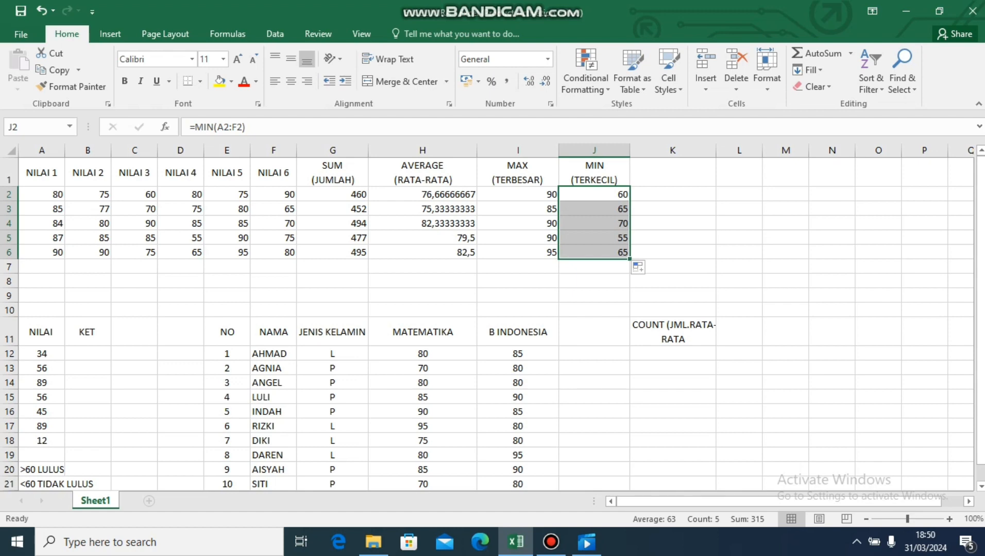
Begin an IF formula in cell B12 of the KET column with the condition A12>60.
click(88, 354)
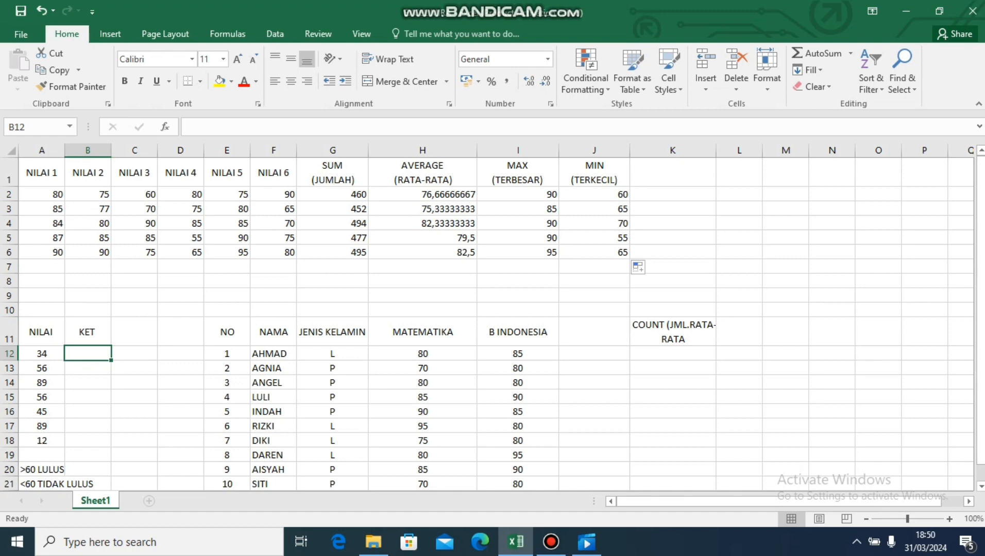
text(=if)
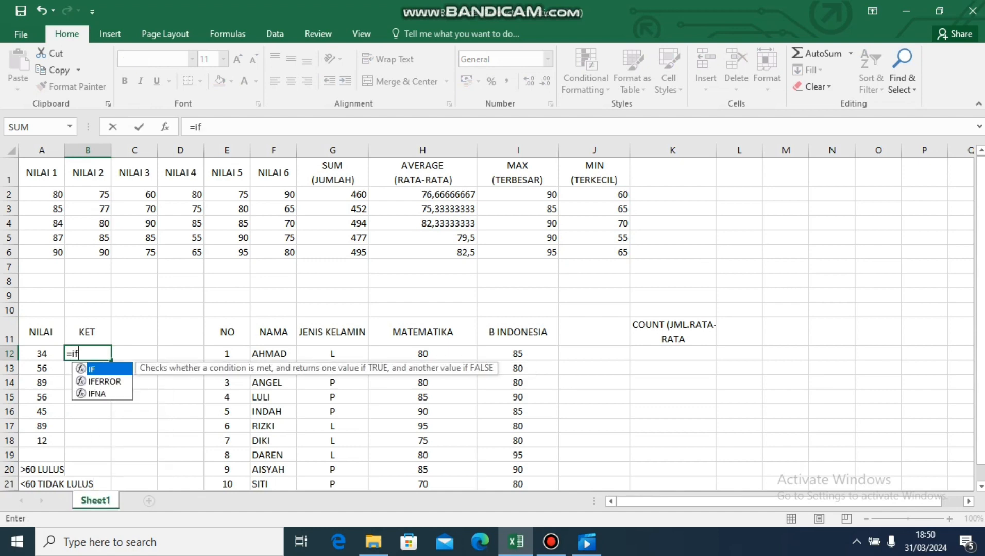
key(Tab)
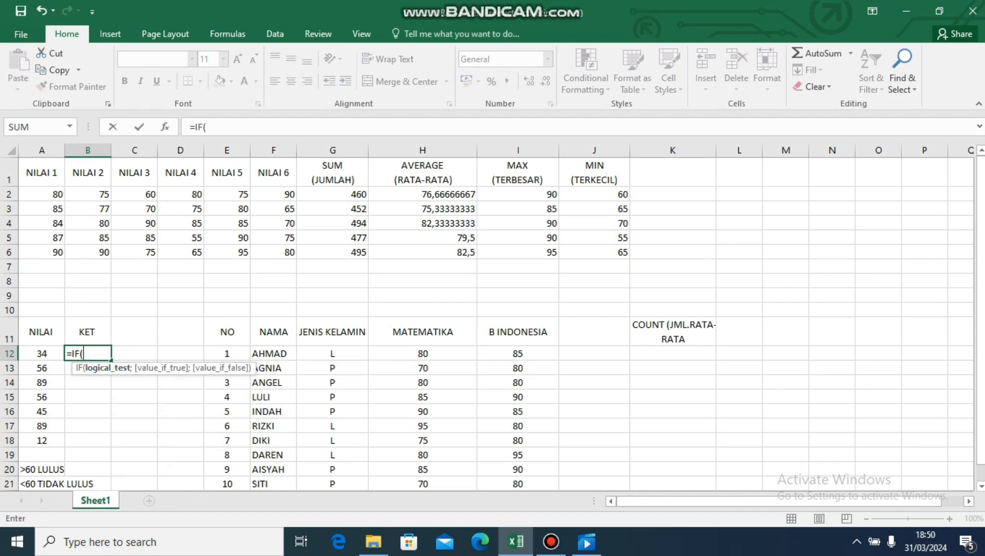
click(42, 354)
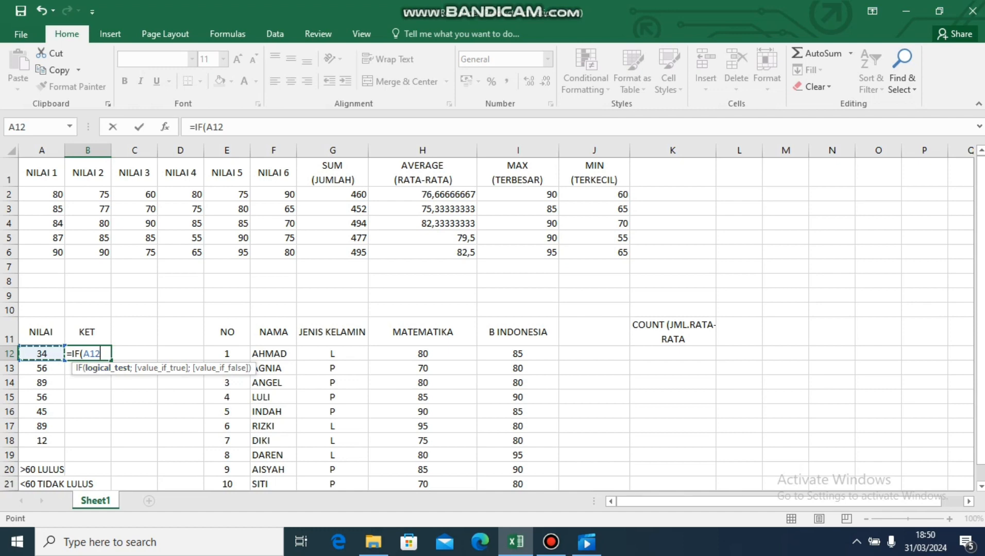
text(>60;)
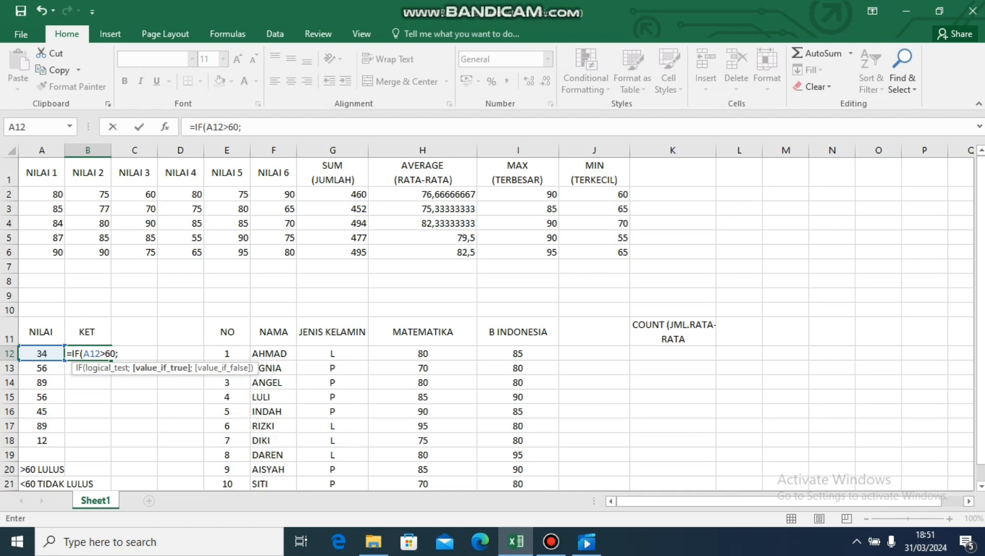
text("Lulus";)
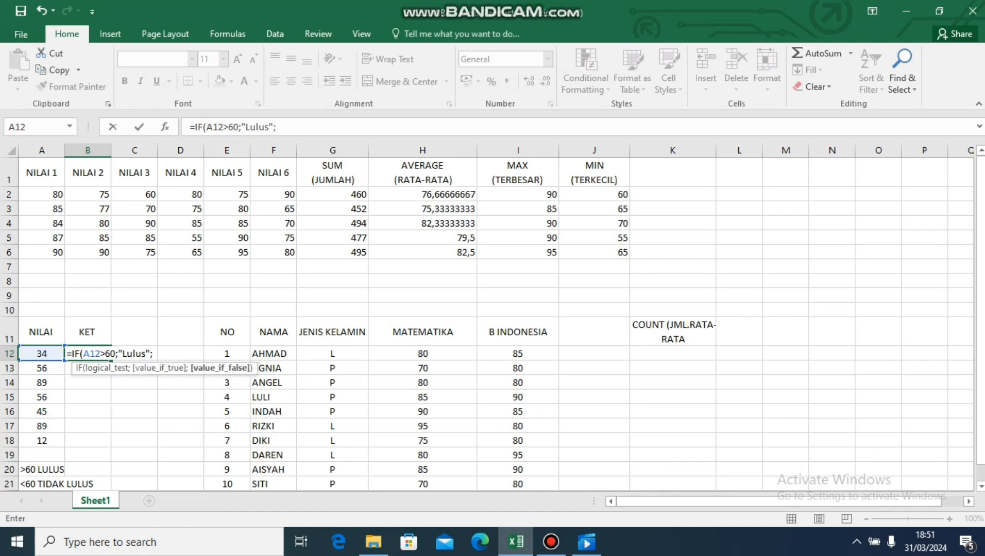
text("Tidak :)
Complete the B12 formula with "Lulus" when true and "Tidak Lulus" when false, and fill it down through B18.
key(BackSpace)
text(Lulus)
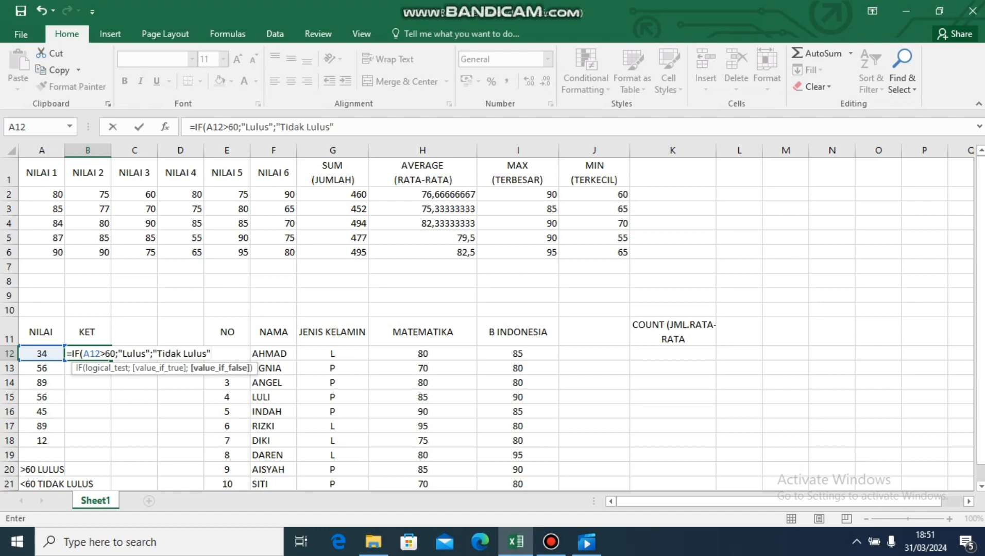
text("))
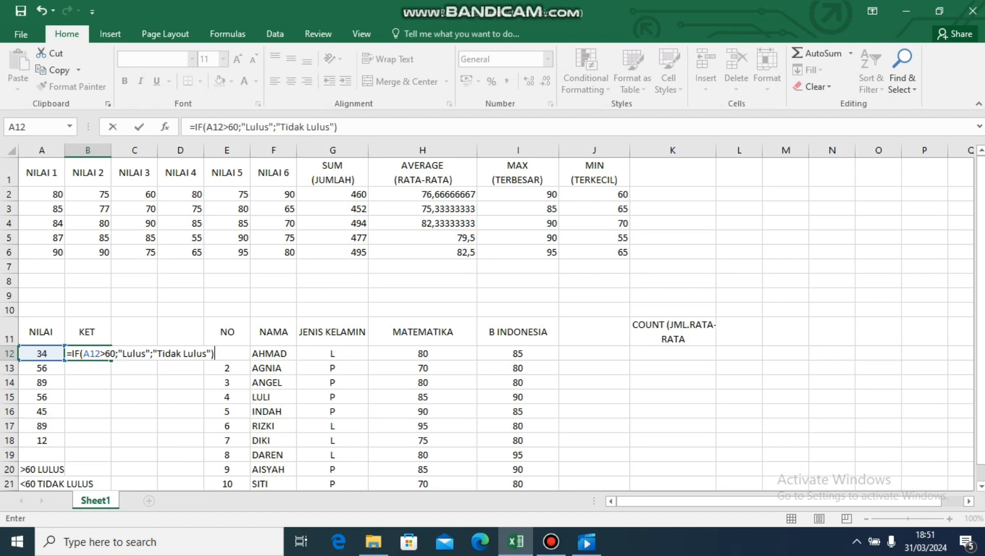
key(Return)
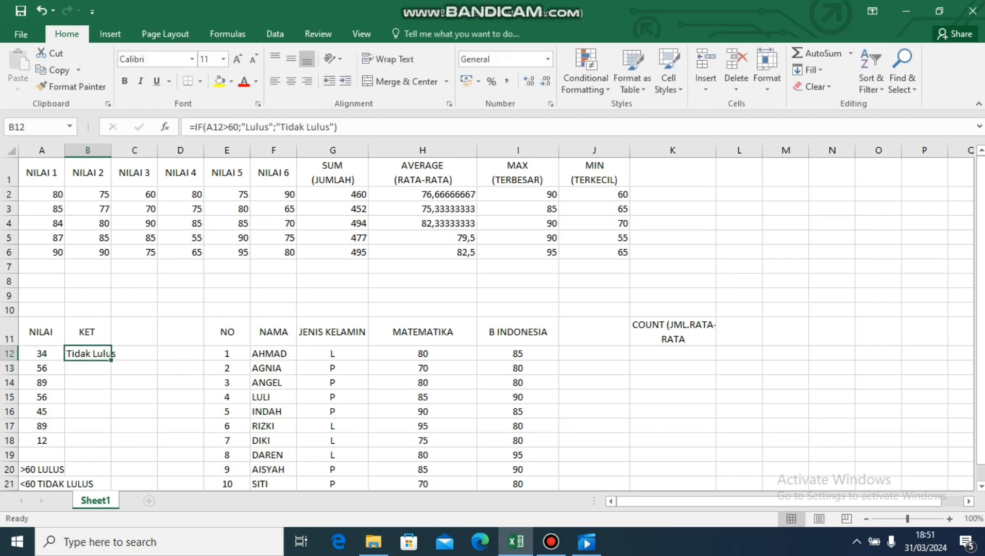
drag(111, 360, 111, 444)
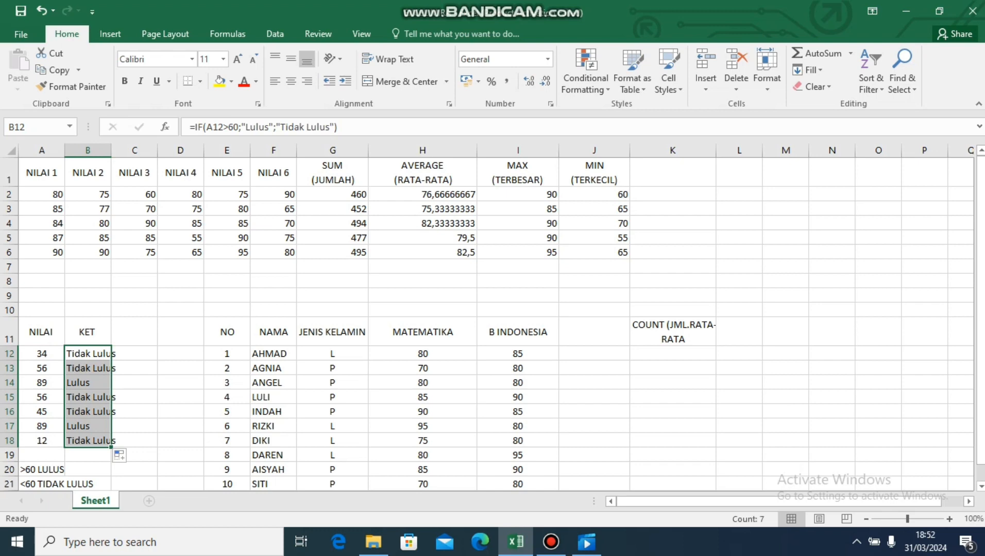
Enter =COUNT(H12:H21) in cell K12 to count the MATEMATIKA scores.
click(672, 354)
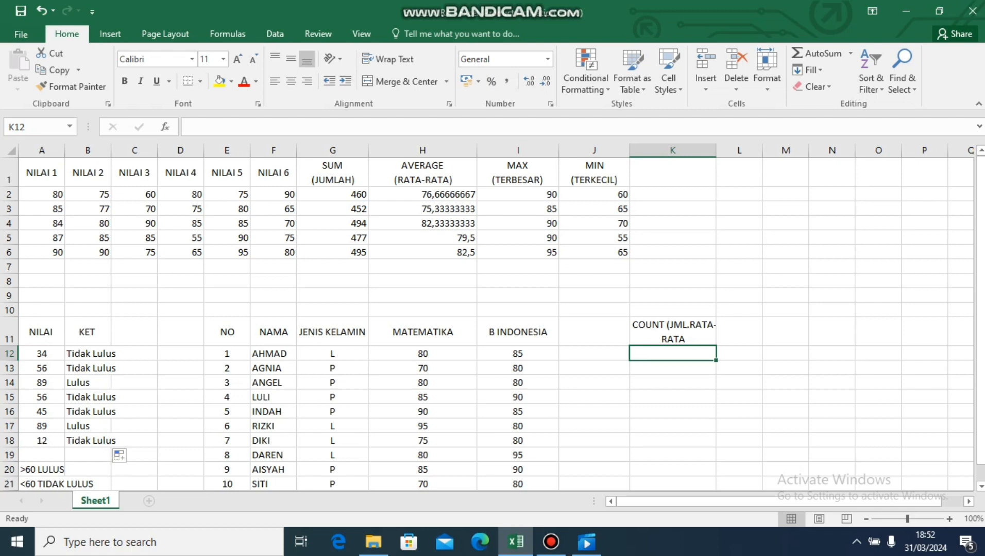
text(=c)
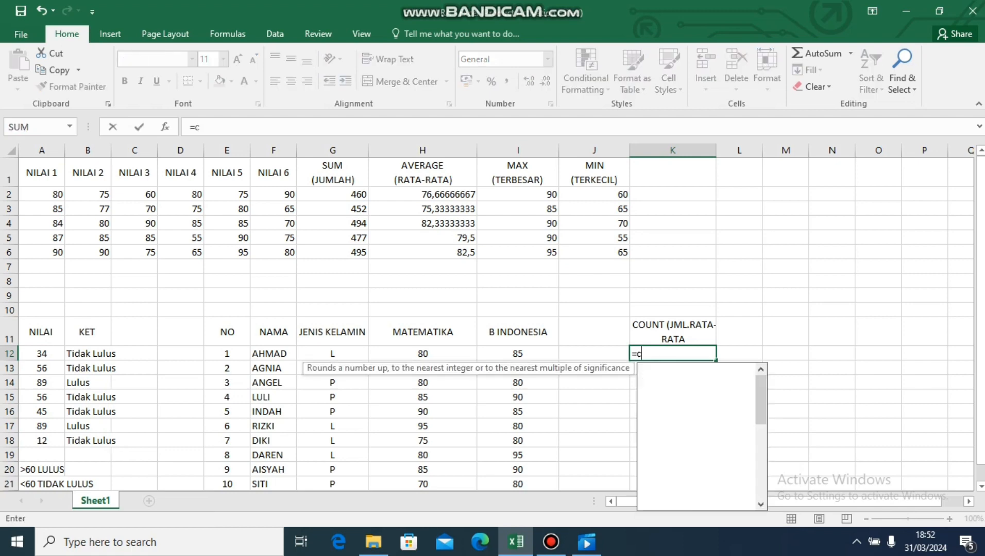
text(ount)
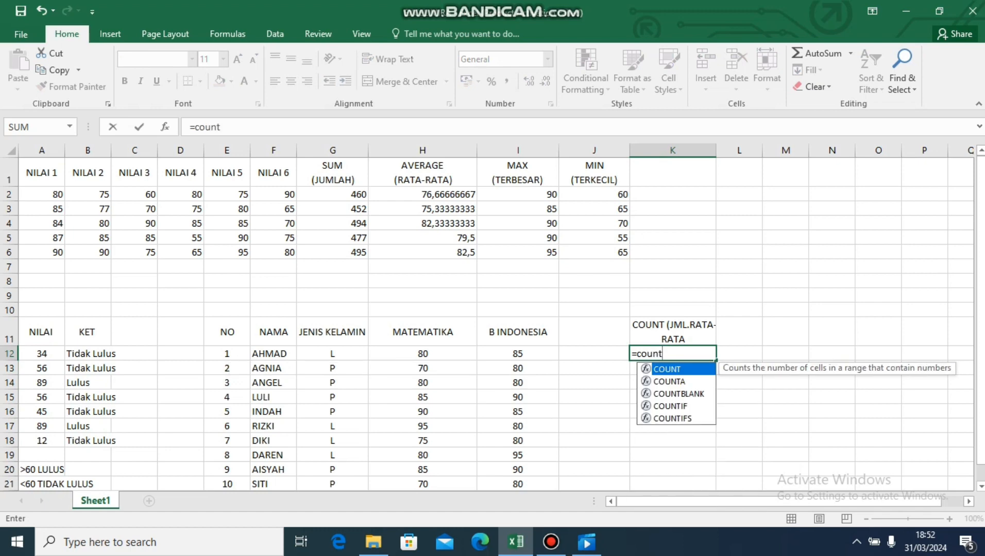
key(Tab)
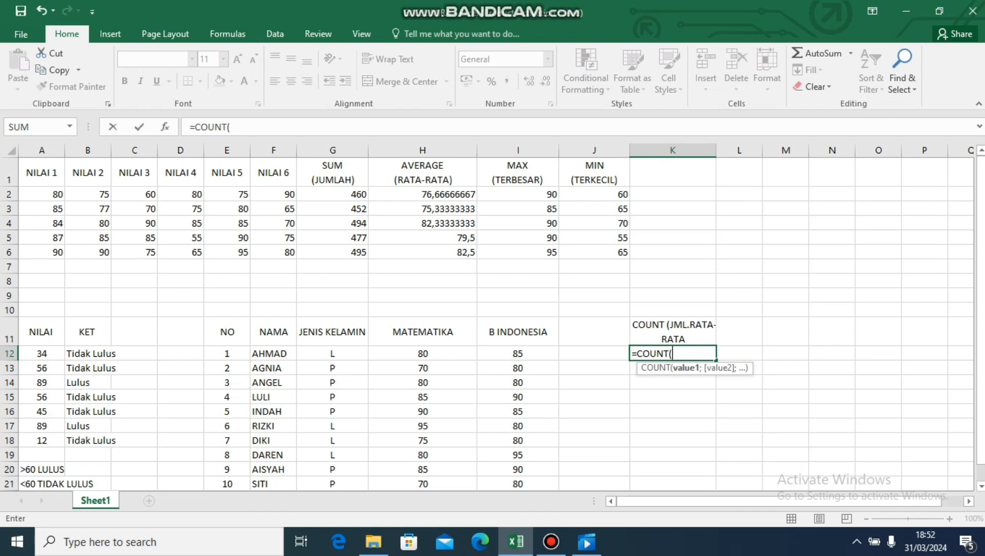
drag(423, 354, 471, 485)
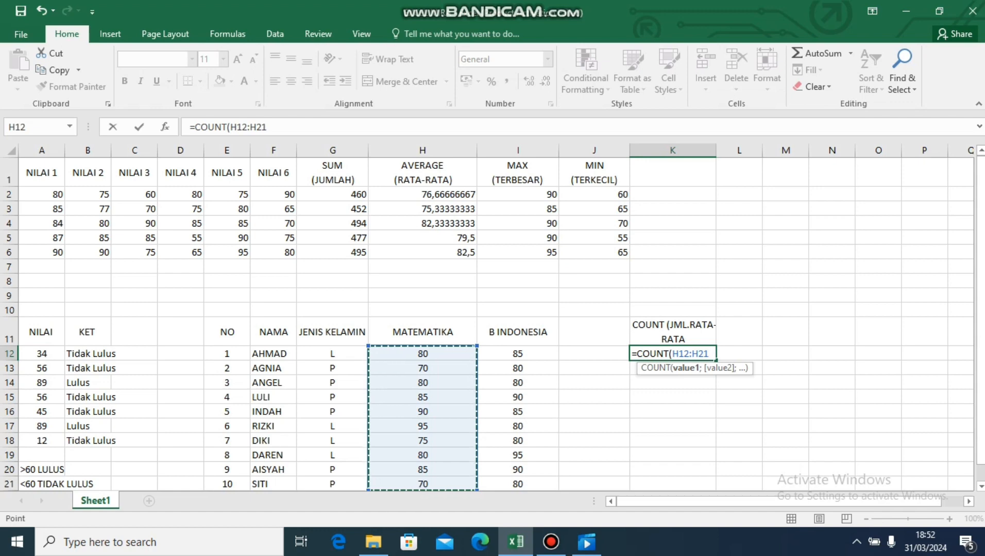
key(Return)
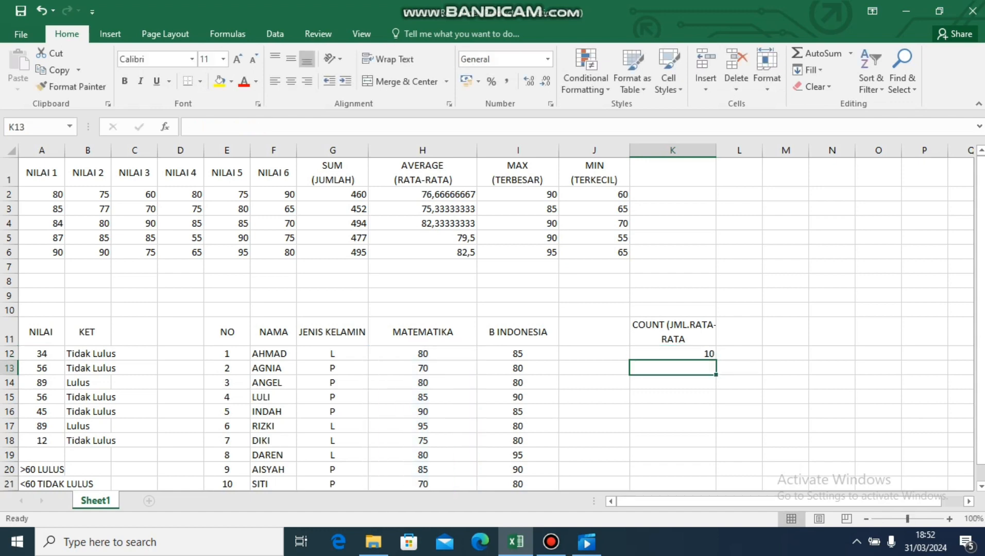
click(672, 354)
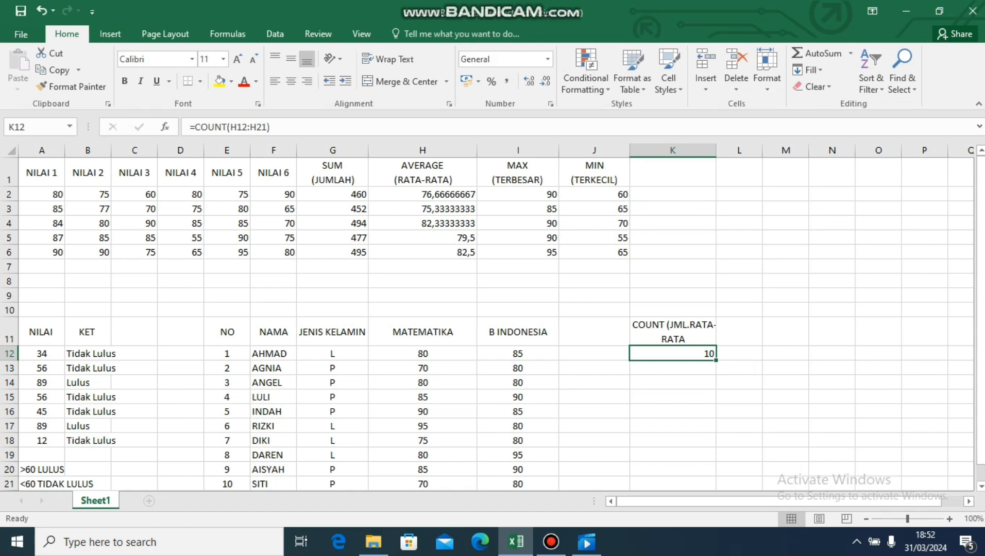
Clear the MATEMATIKA scores in cells H13, H17 and H20.
click(423, 368)
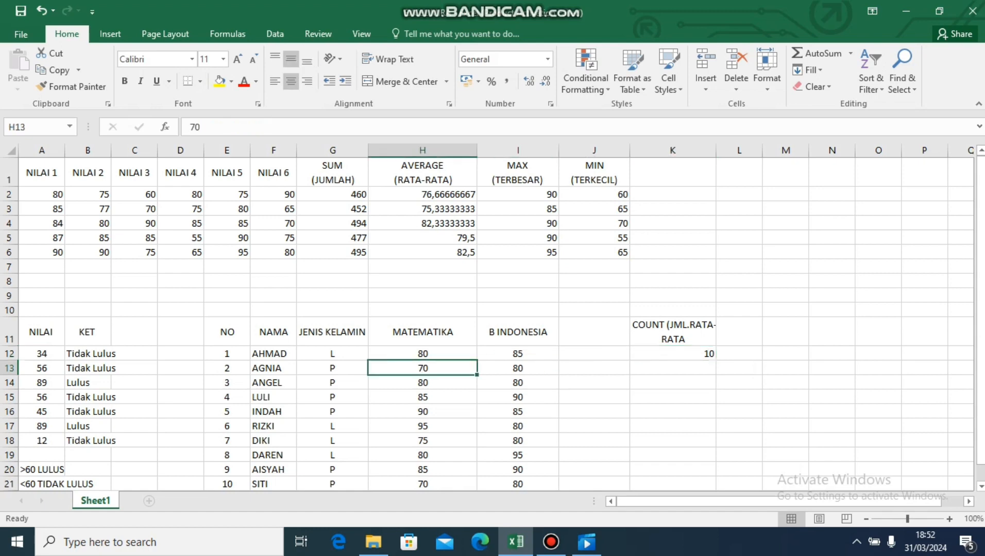
double_click(423, 368)
key(BackSpace)
key(BackSpace)
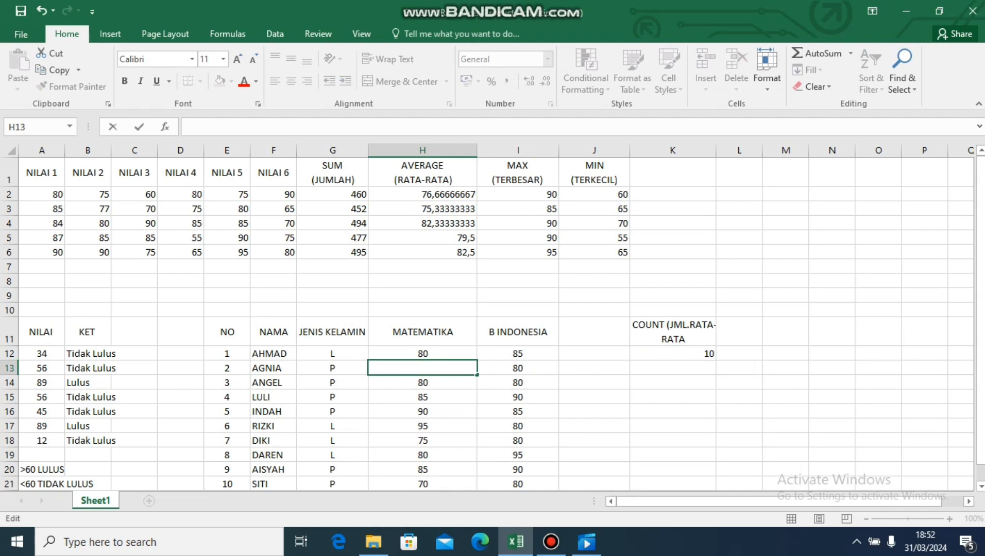
click(423, 426)
double_click(428, 426)
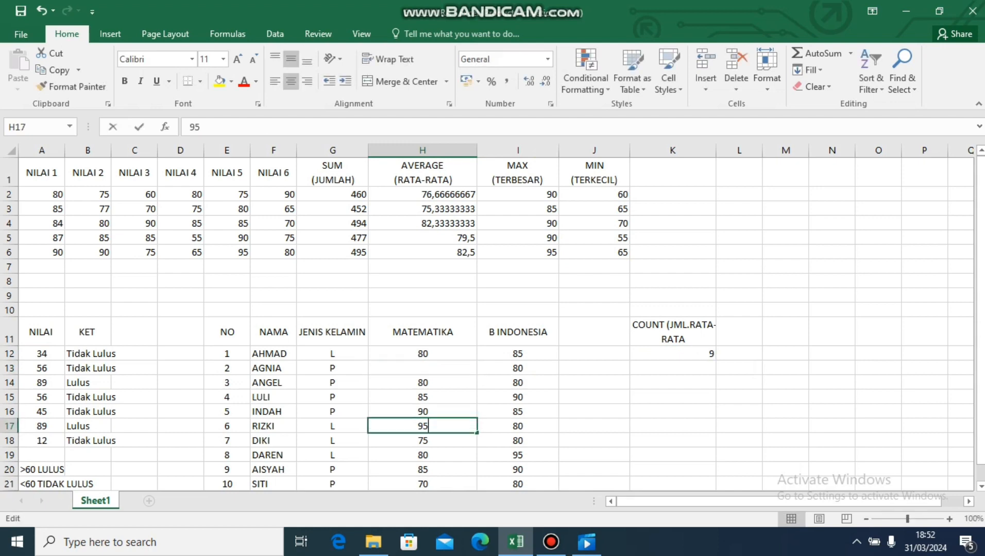
key(BackSpace)
key(BackSpace)
click(423, 469)
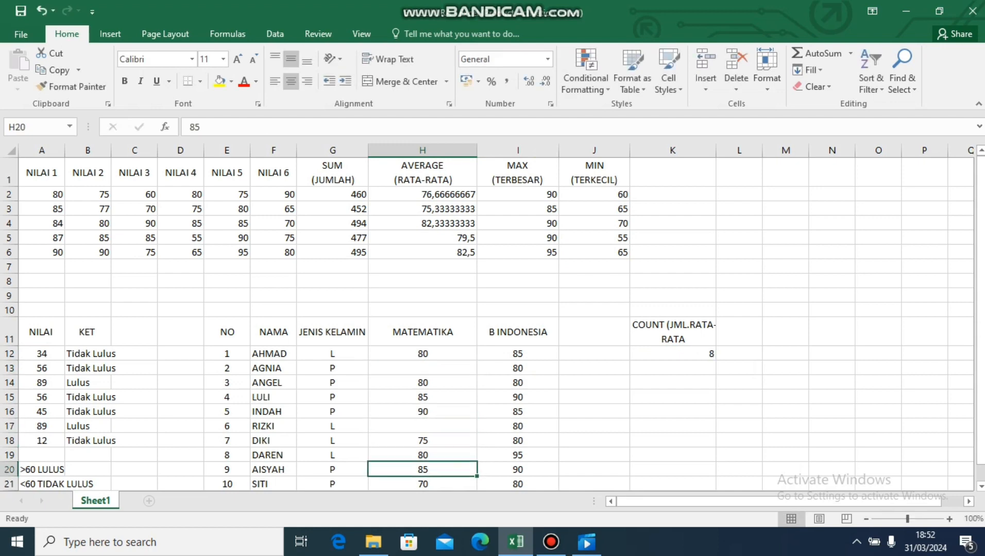
double_click(423, 469)
key(BackSpace)
key(BackSpace)
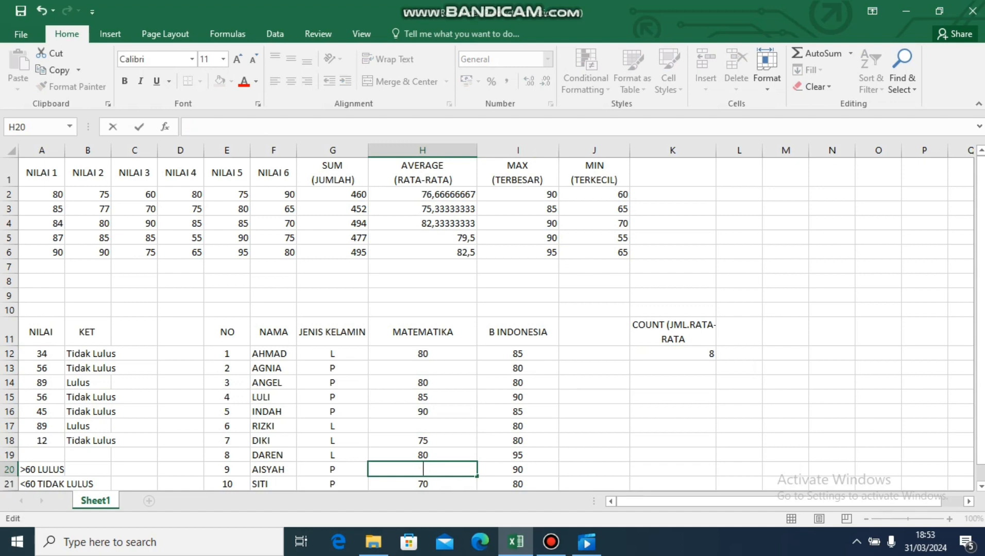
Enter a second count formula, =COUNT(H12:H21), in cell K13.
click(673, 368)
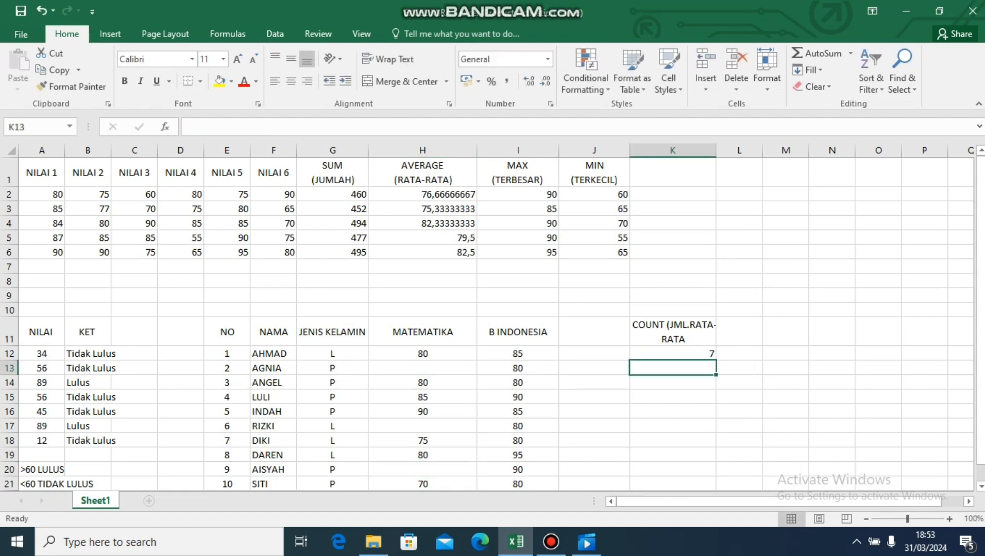
text(=count)
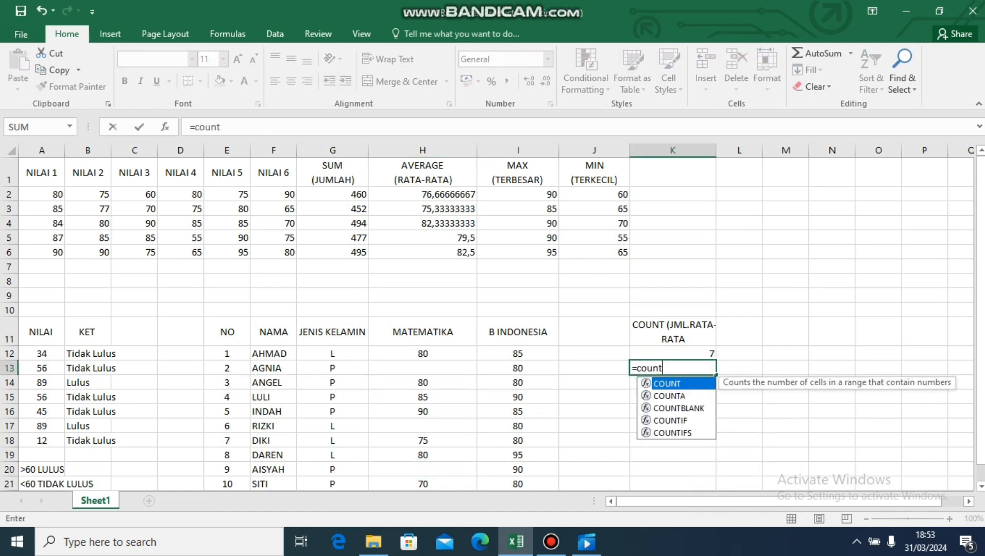
key(Tab)
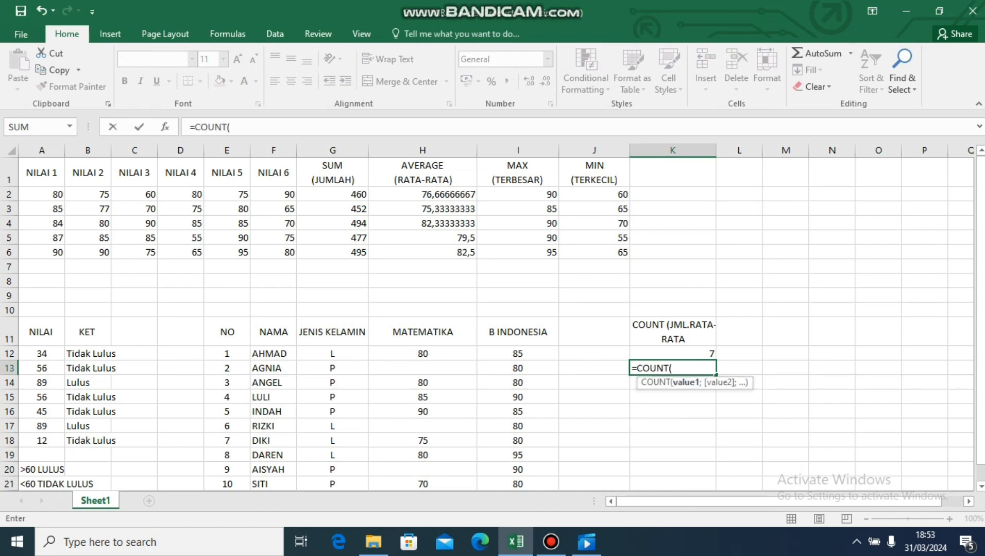
click(423, 354)
drag(423, 354, 423, 484)
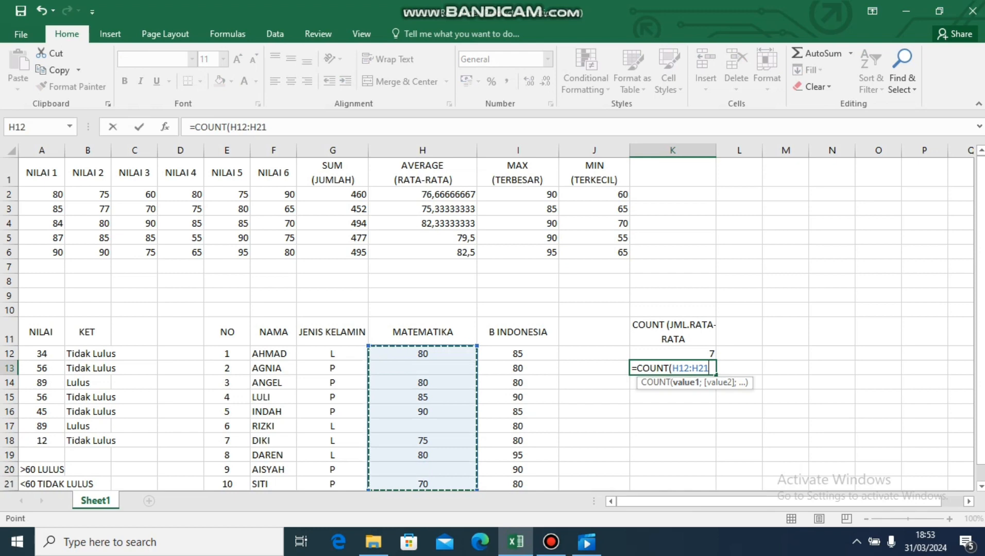
text())
key(Return)
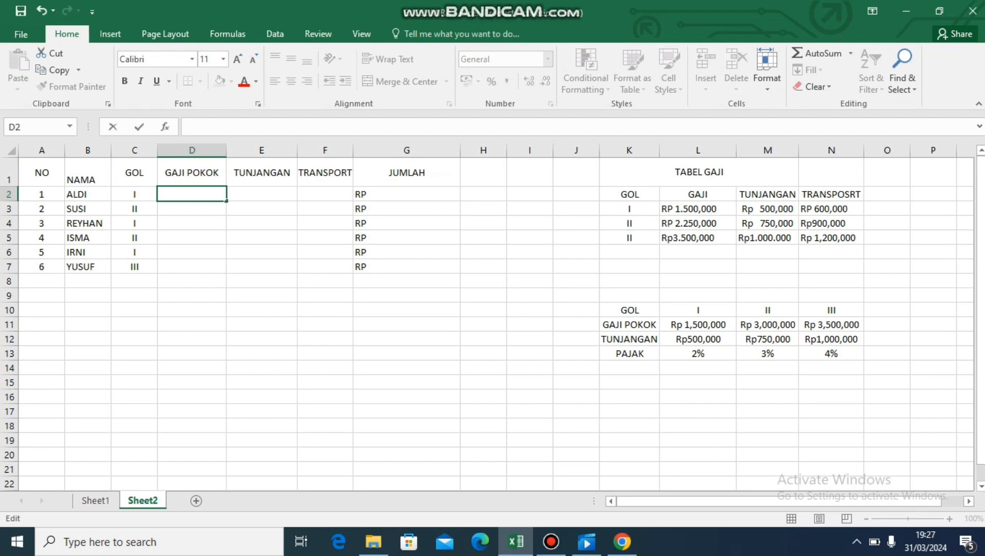
Start a VLOOKUP formula in cell D2 with C2 as the lookup value and $K$3:$N$5 as the absolute table range.
text(=)
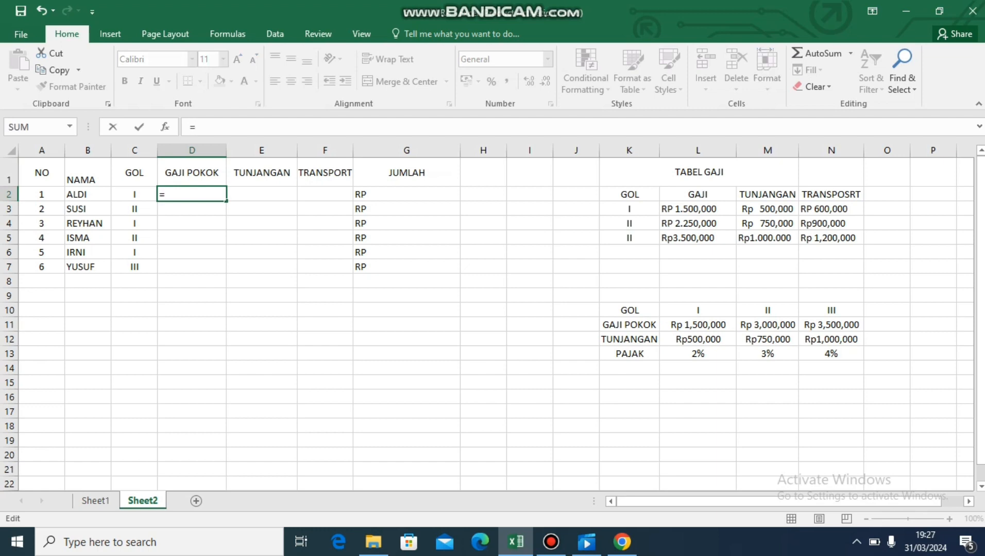
text(VLOO)
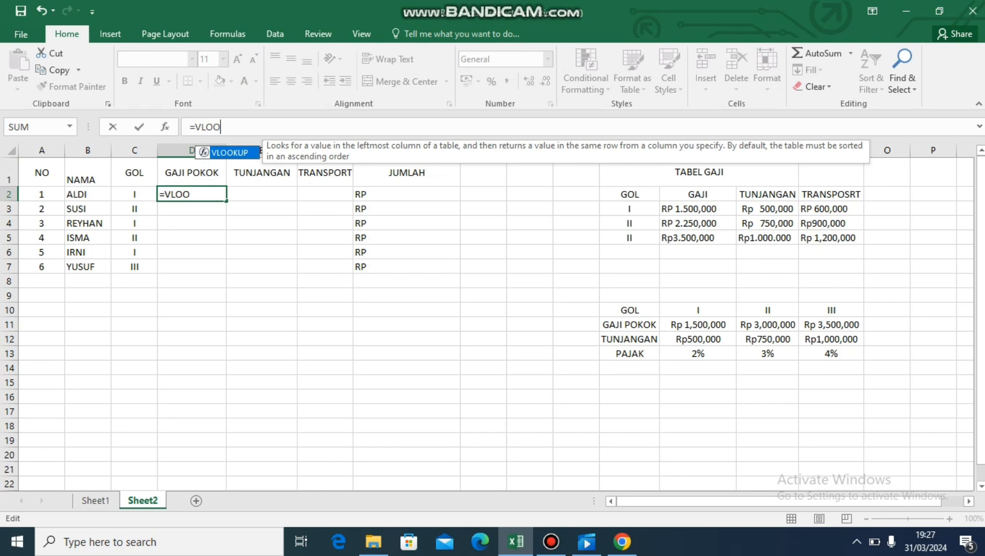
key(Tab)
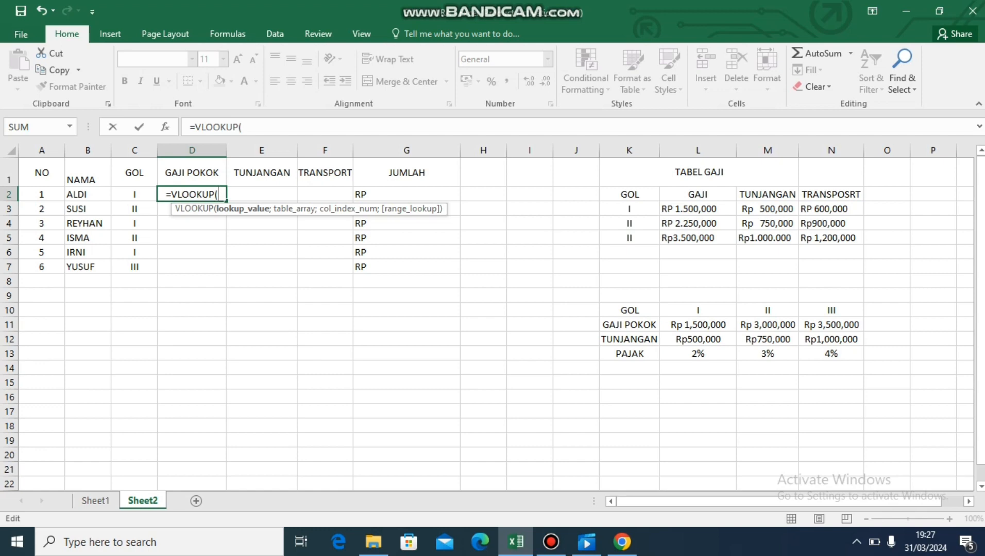
click(135, 195)
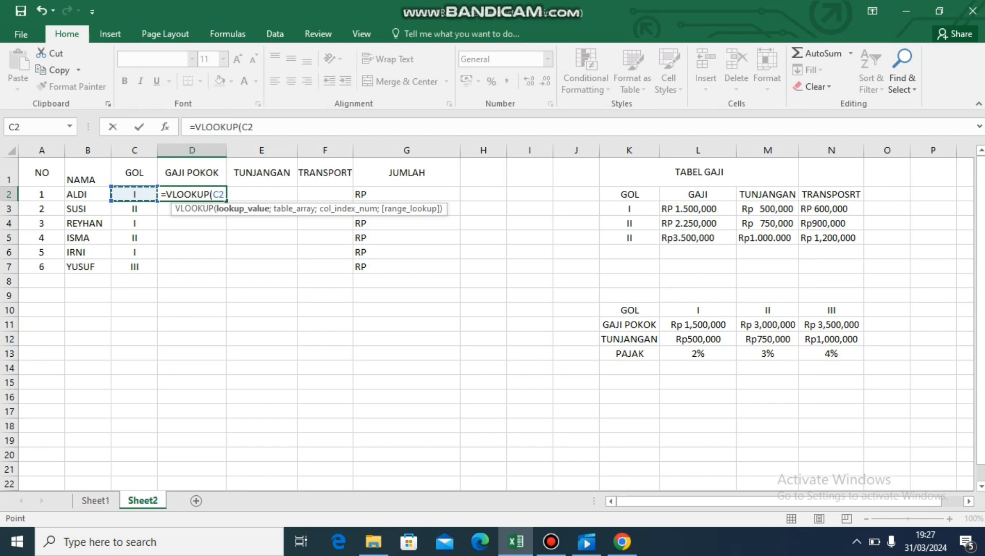
text(;)
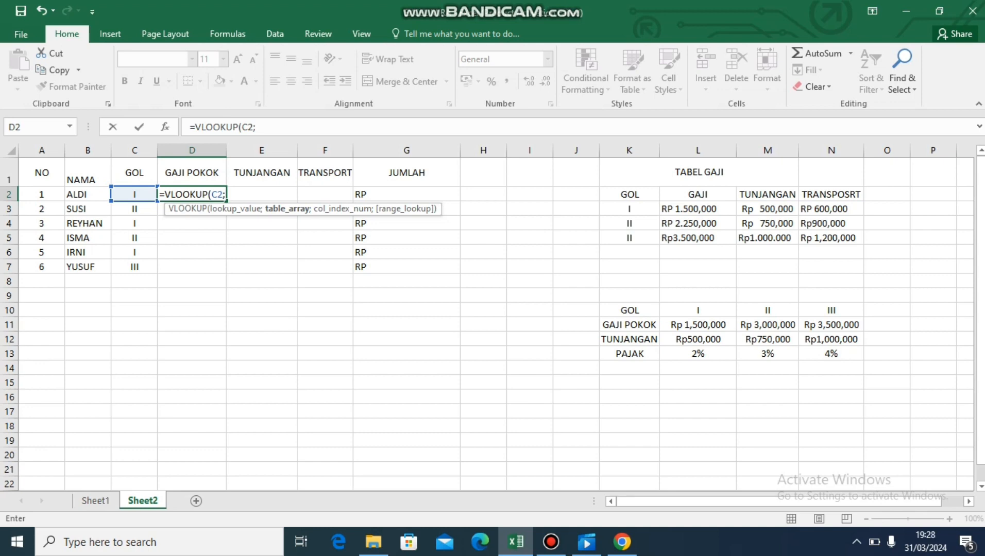
click(629, 210)
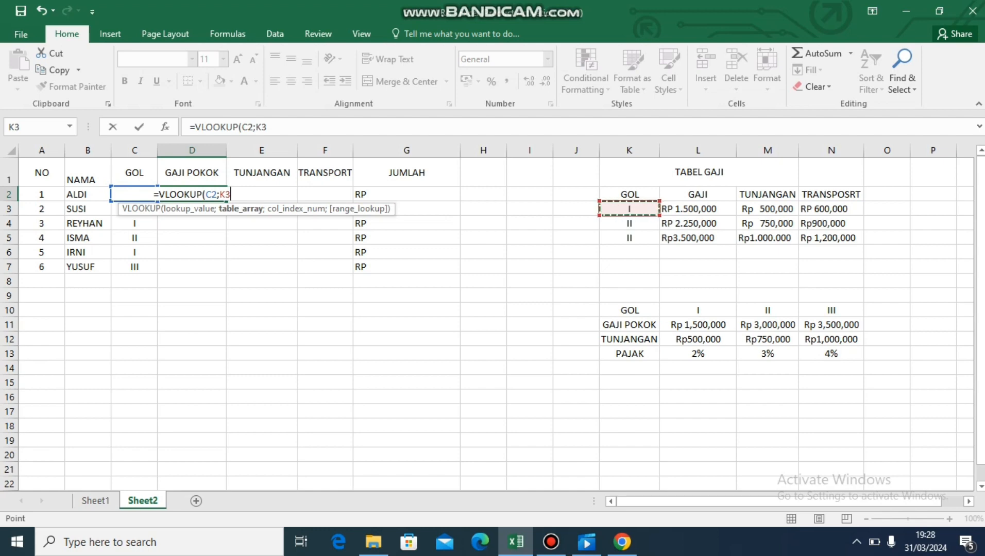
drag(629, 209, 860, 243)
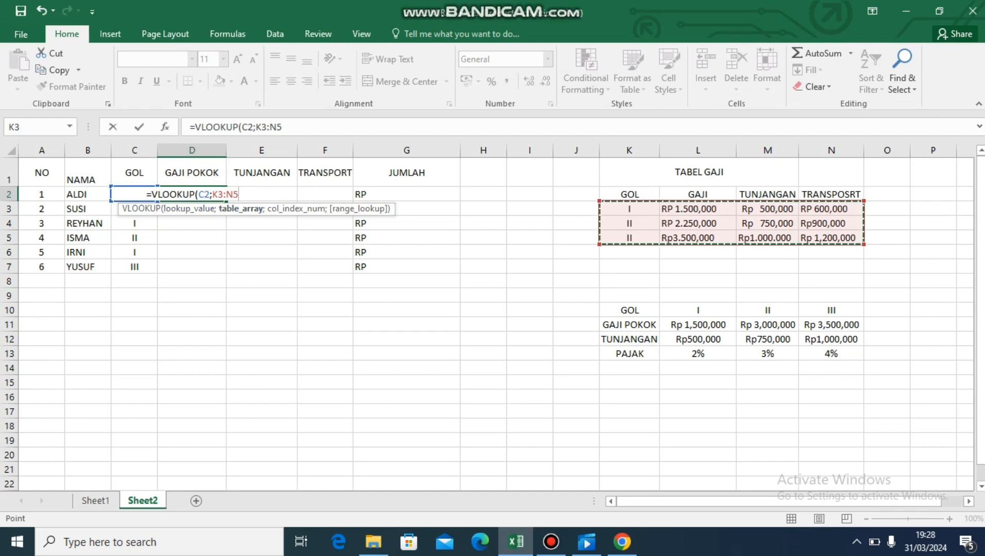
key(F4)
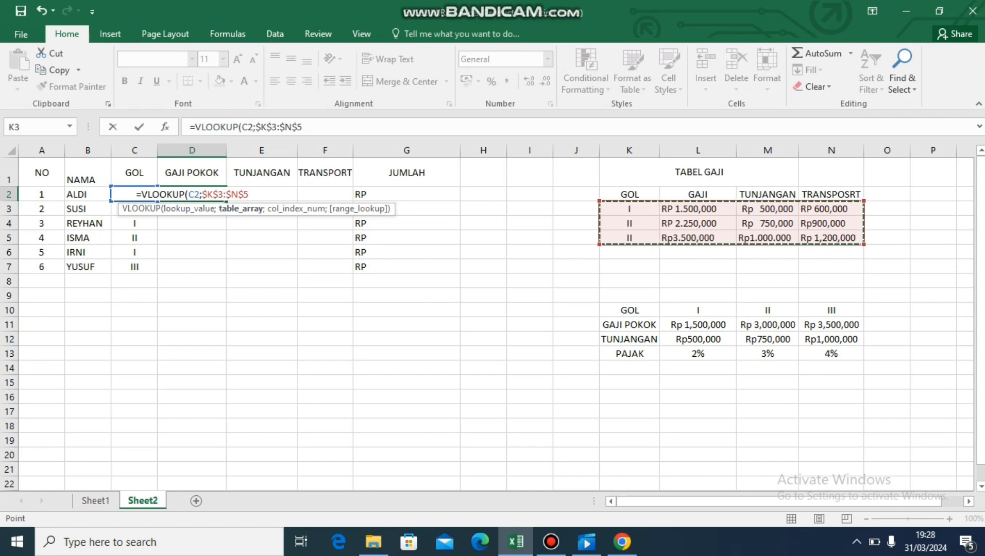
Complete the D2 VLOOKUP formula with column index 2 and FALSE for an exact match.
text(;)
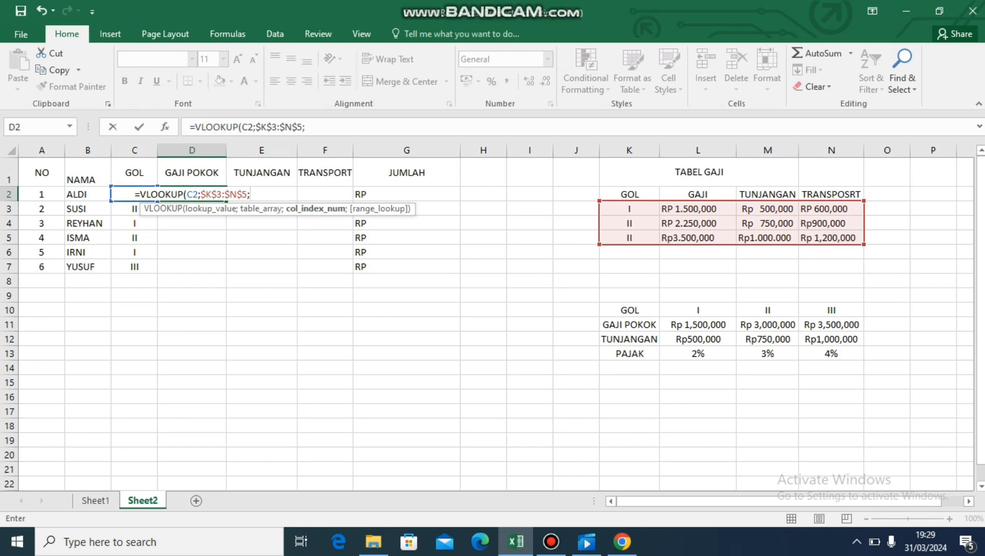
text(2)
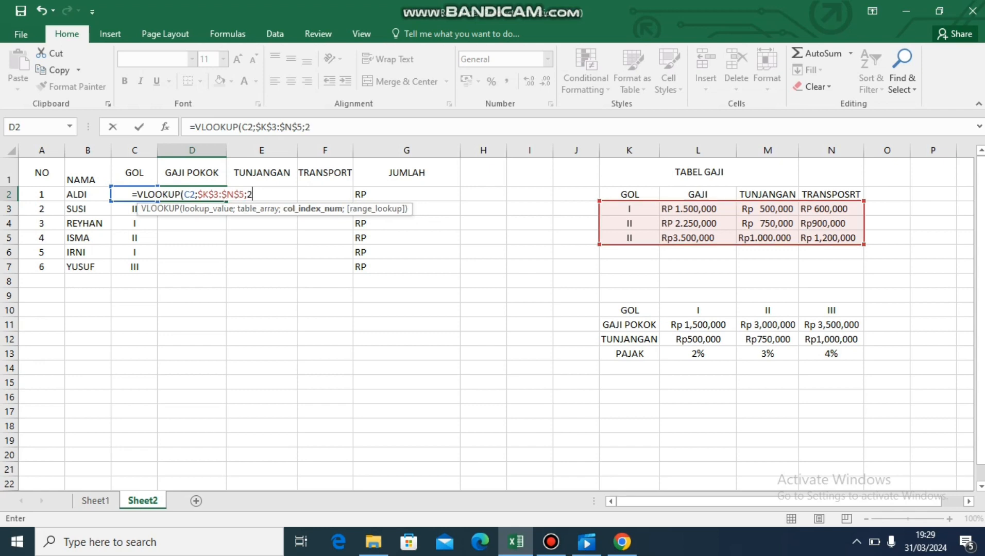
text(;)
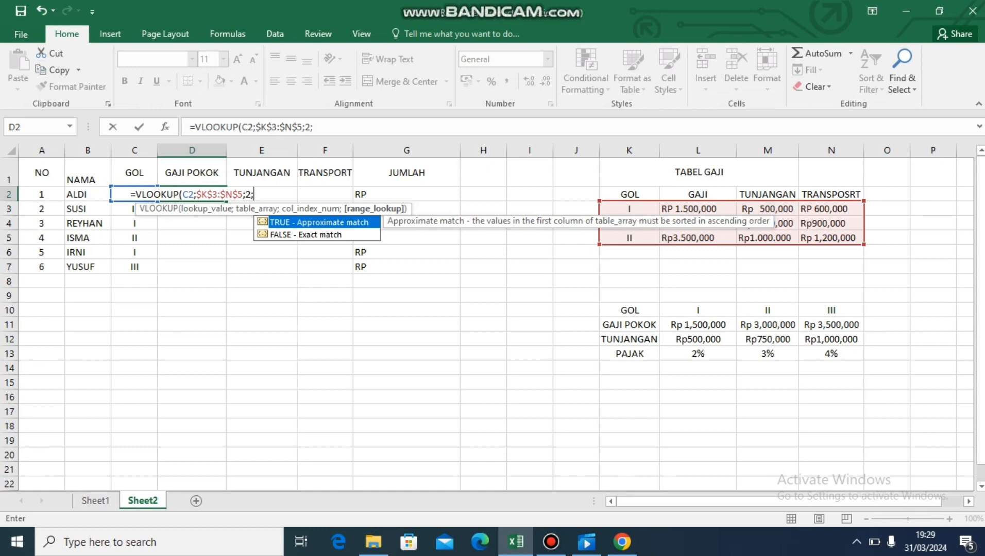
key(Down)
key(Tab)
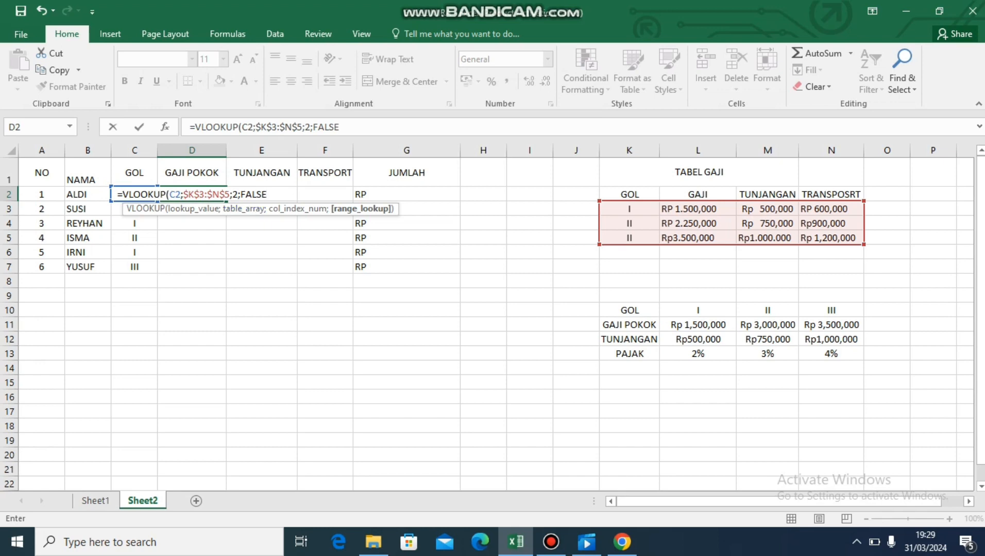
text())
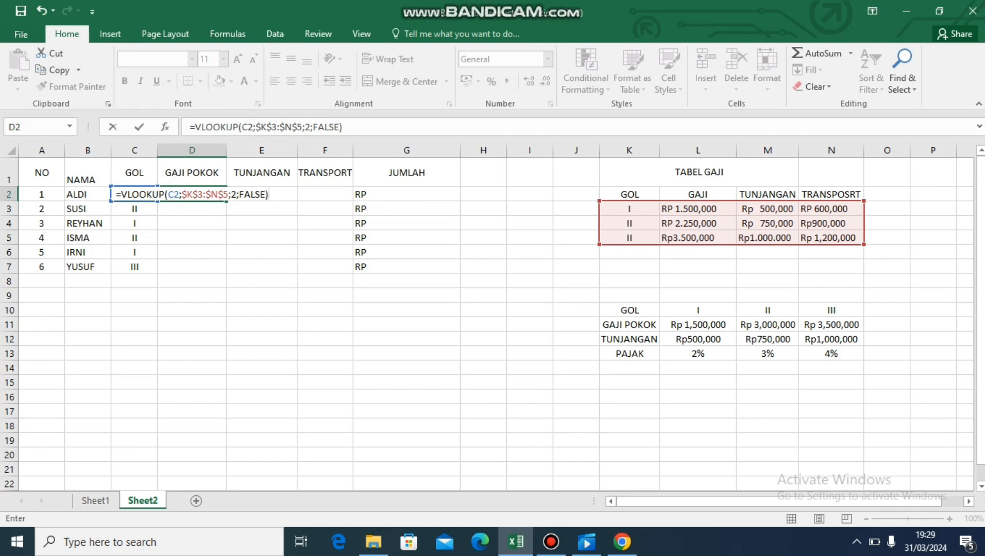
key(Return)
Fill the GAJI POKOK VLOOKUP formula from D2 down through D7.
click(192, 195)
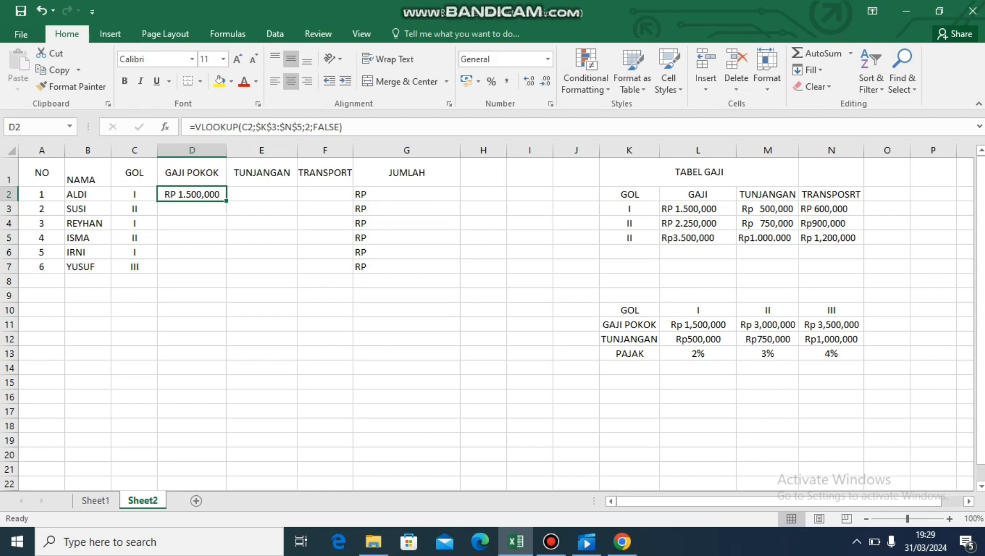
double_click(226, 201)
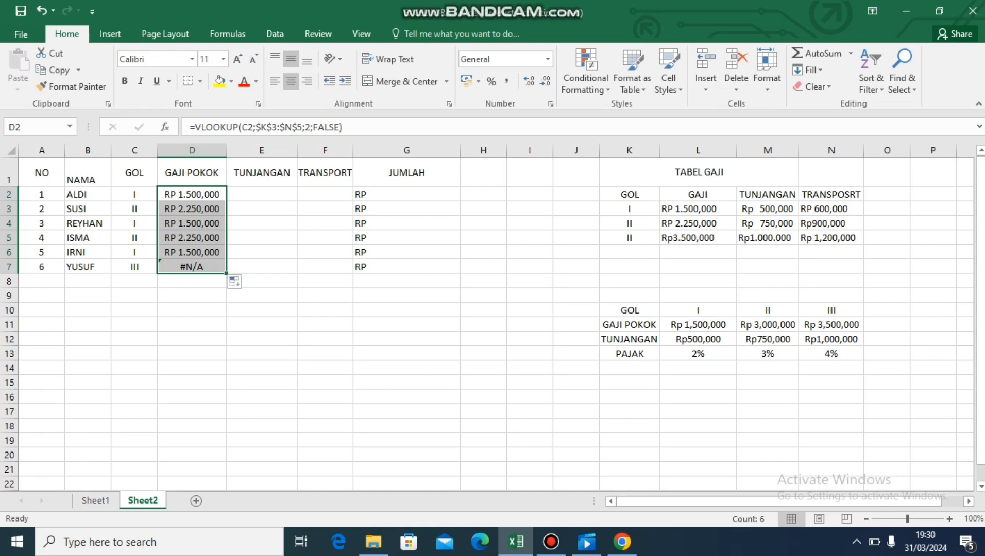
click(191, 281)
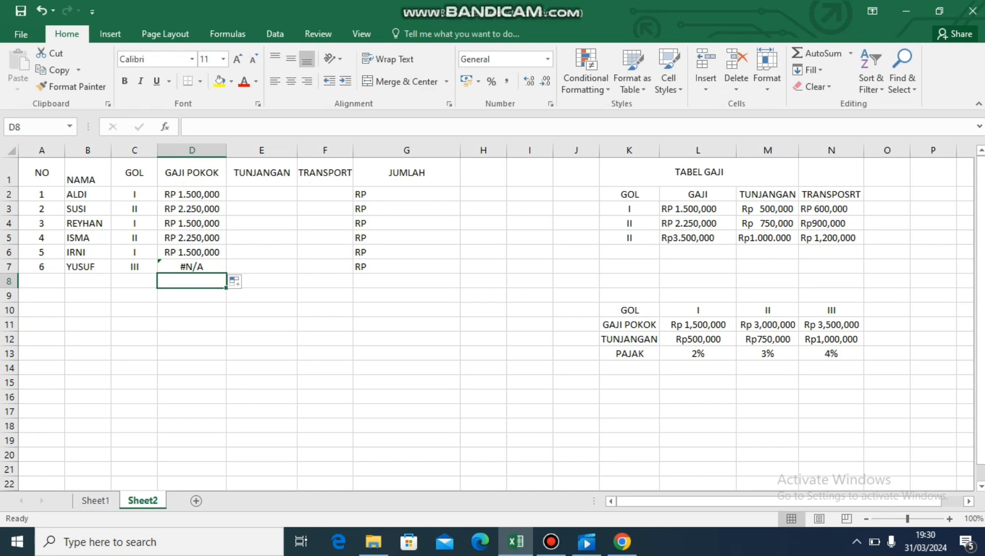
Erase the VLOOKUP formula from cell D2, leaving the cell open for a new formula.
key(Up)
key(Up)
key(Up)
key(Up)
key(Up)
key(Up)
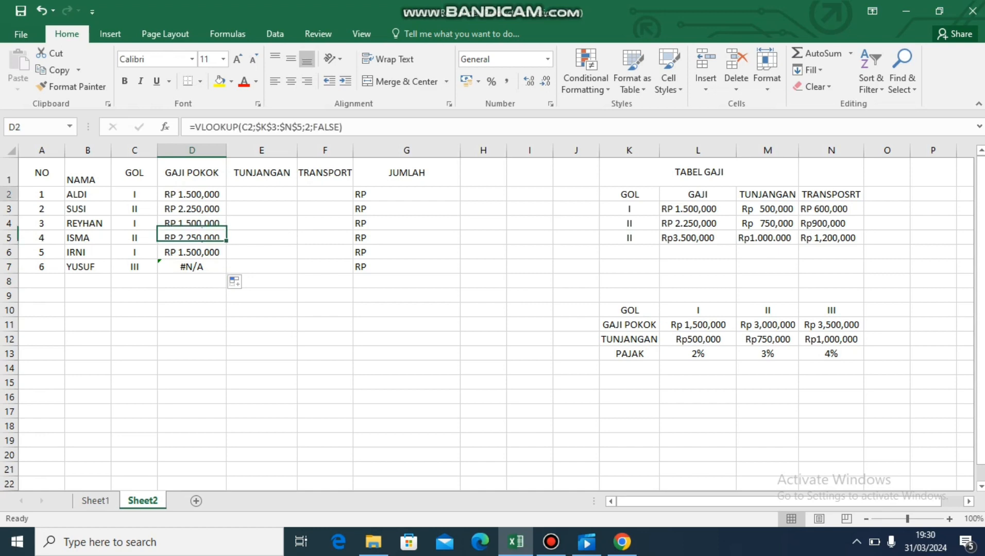
key(F2)
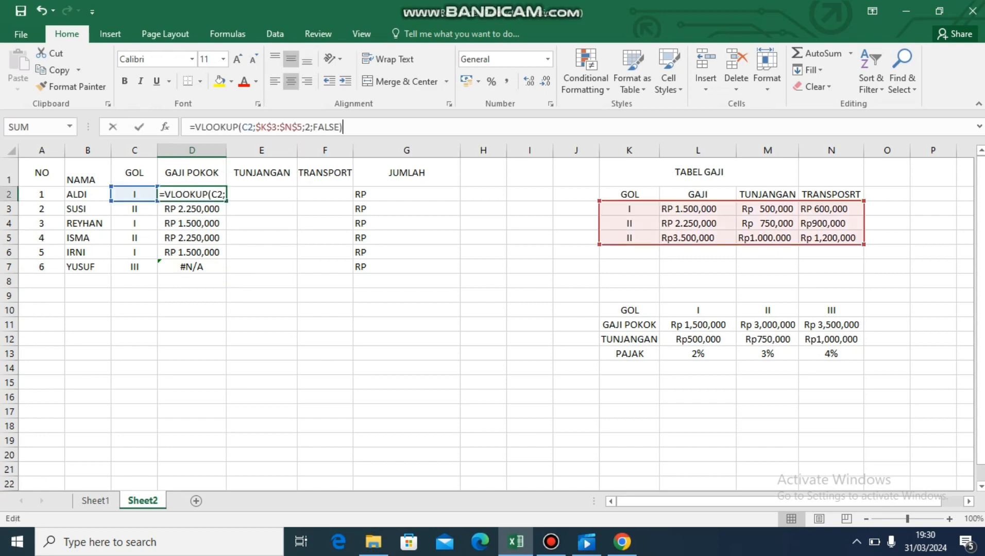
key(BackSpace)
key(BackSpace)
key(BackSpace)
key(BackSpace)
key(BackSpace)
key(BackSpace)
key(BackSpace)
key(BackSpace)
key(BackSpace)
key(BackSpace)
key(BackSpace)
key(BackSpace)
key(BackSpace)
key(BackSpace)
key(BackSpace)
key(BackSpace)
key(BackSpace)
key(BackSpace)
key(BackSpace)
key(BackSpace)
key(BackSpace)
key(BackSpace)
key(BackSpace)
key(BackSpace)
key(BackSpace)
key(BackSpace)
key(BackSpace)
key(BackSpace)
key(BackSpace)
key(BackSpace)
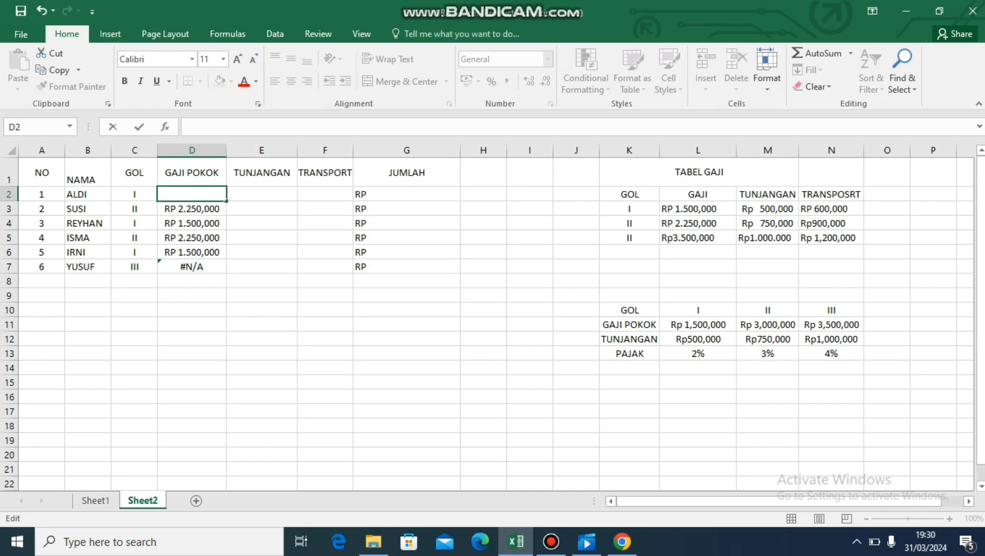
Start an HLOOKUP formula in cell D2 with C2 as the lookup value and $L$10:$N$13 as the absolute table range.
text(=)
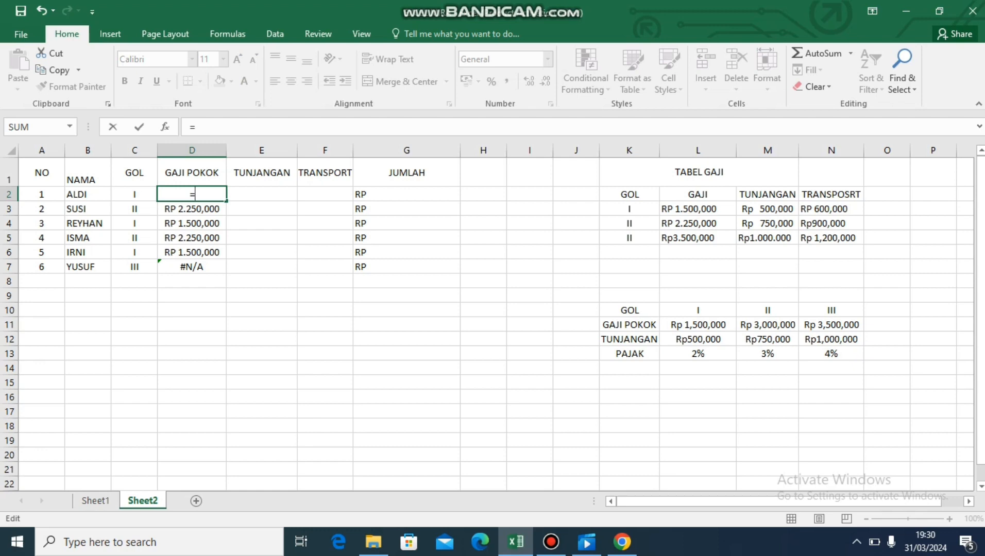
text(HLOO)
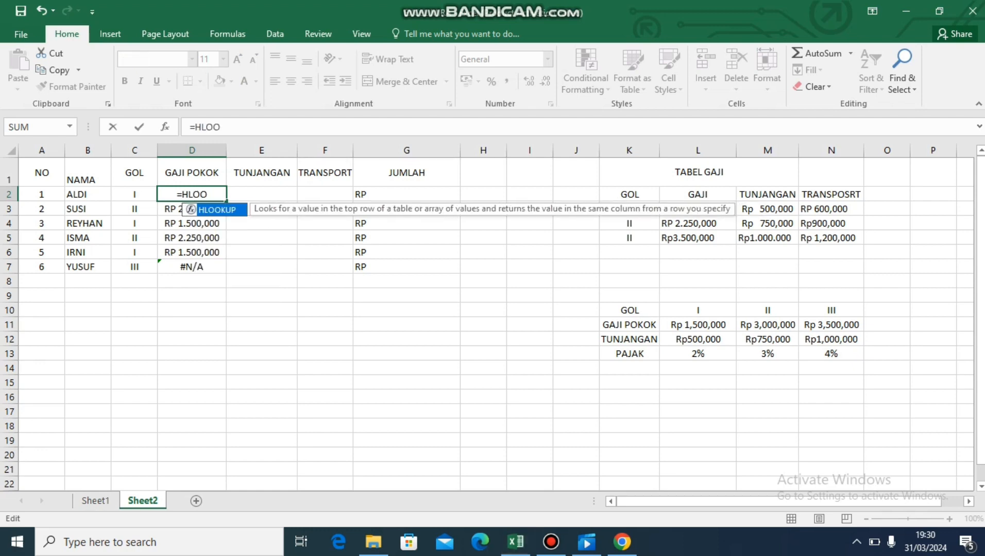
key(Tab)
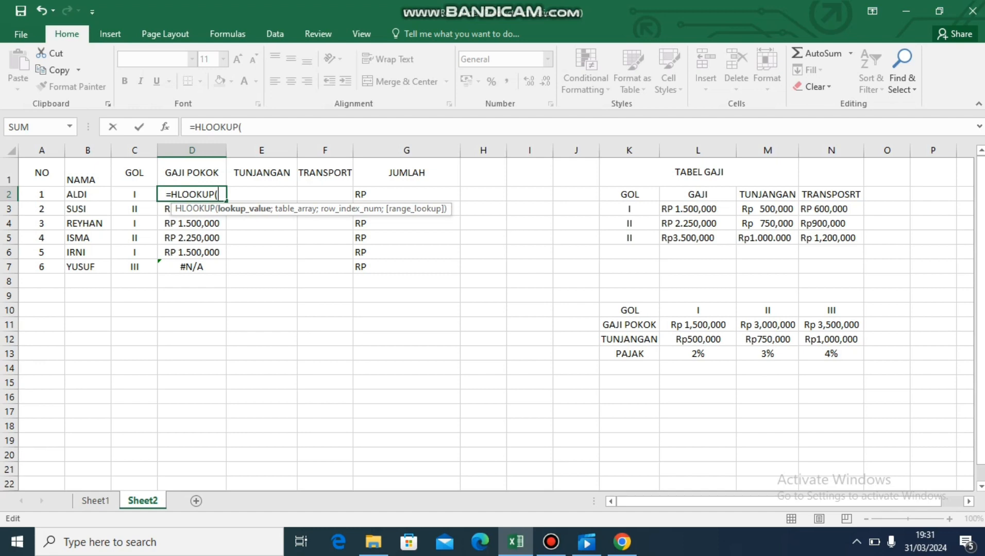
click(134, 194)
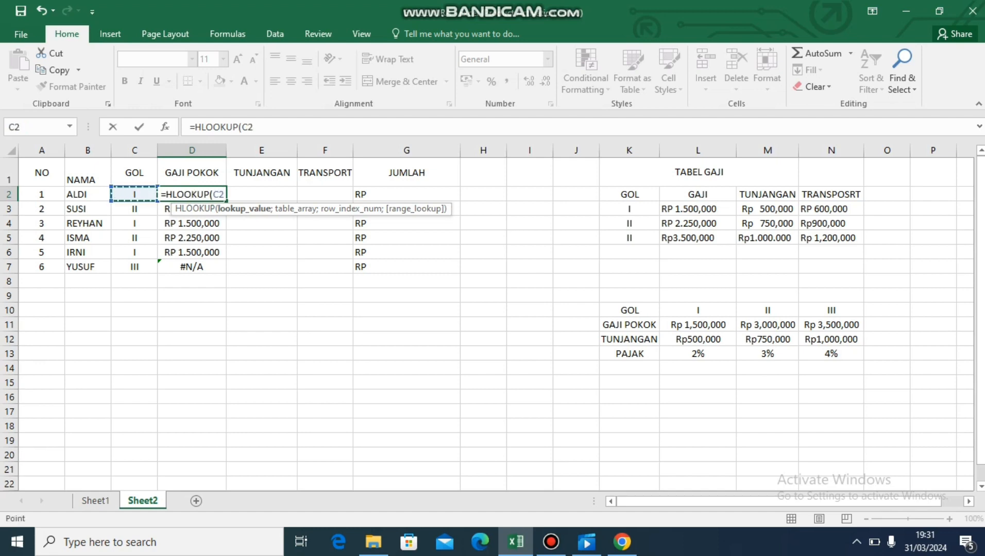
text(;)
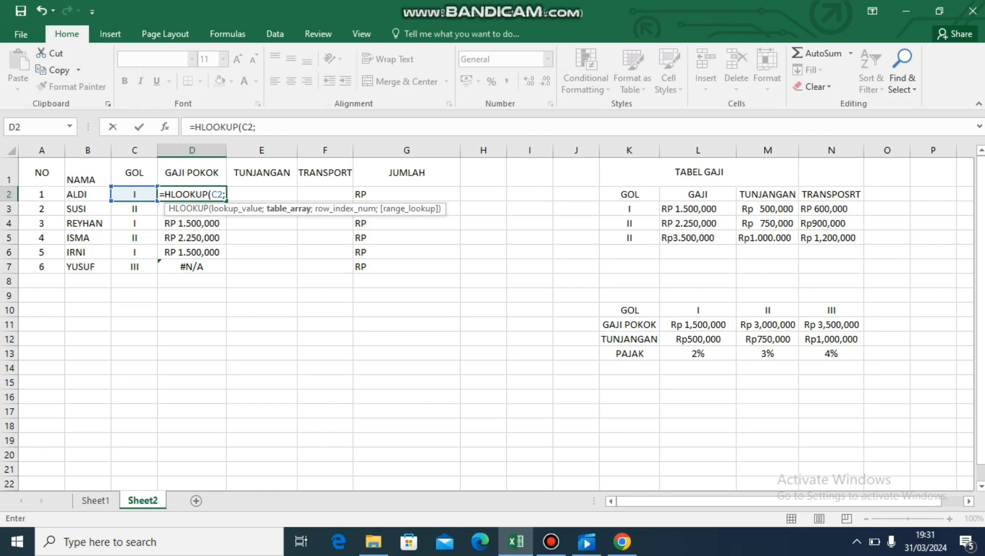
click(698, 310)
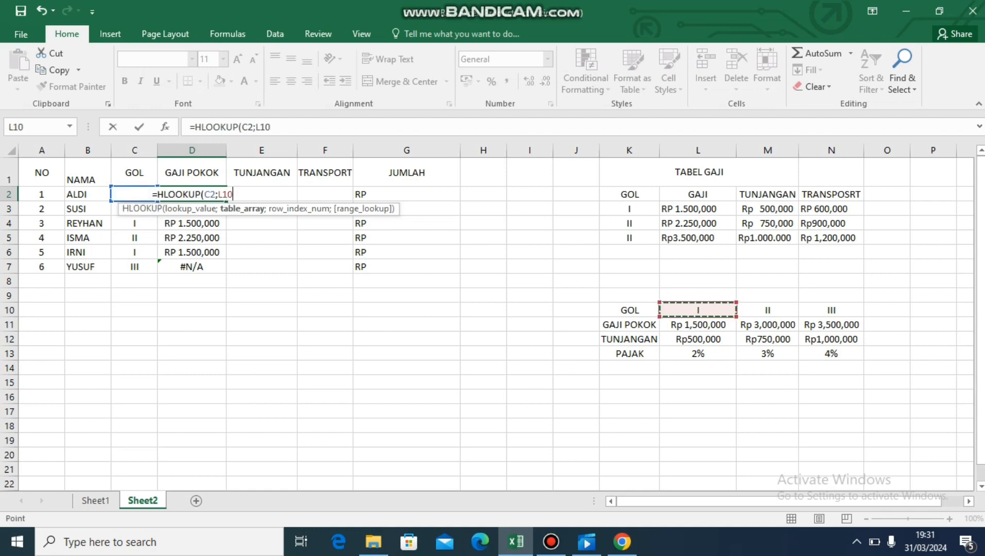
drag(698, 310, 859, 359)
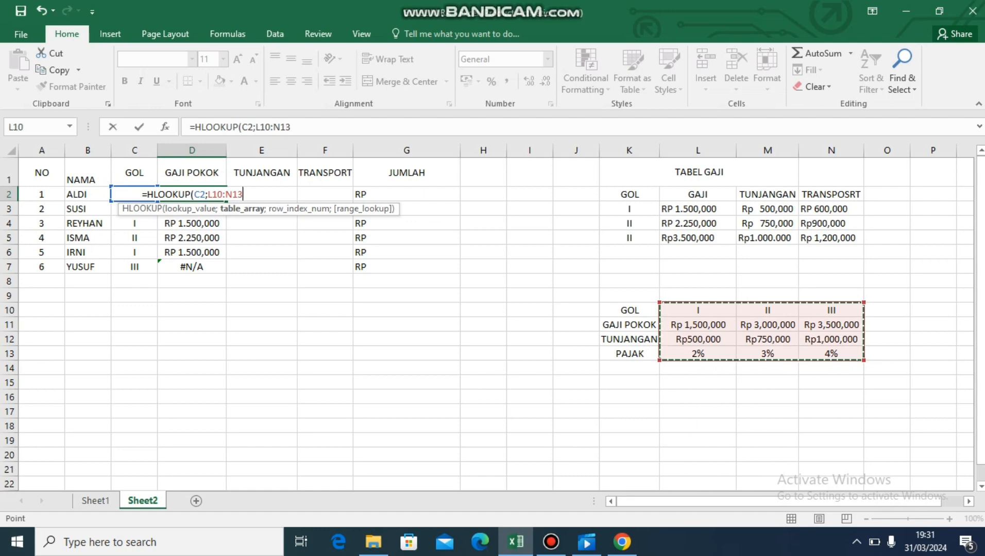
key(F4)
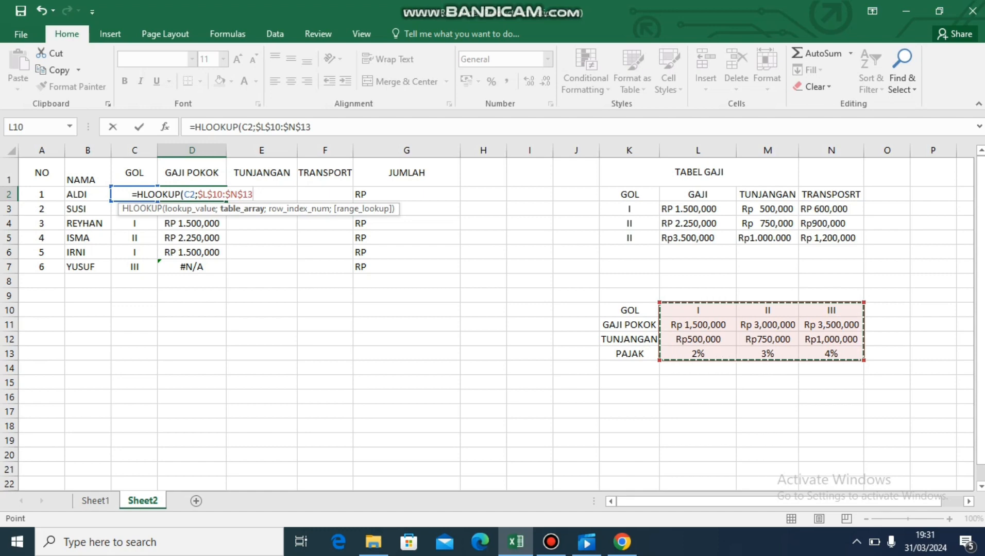
Complete the D2 HLOOKUP formula with row index 2 and FALSE for an exact match.
text(;)
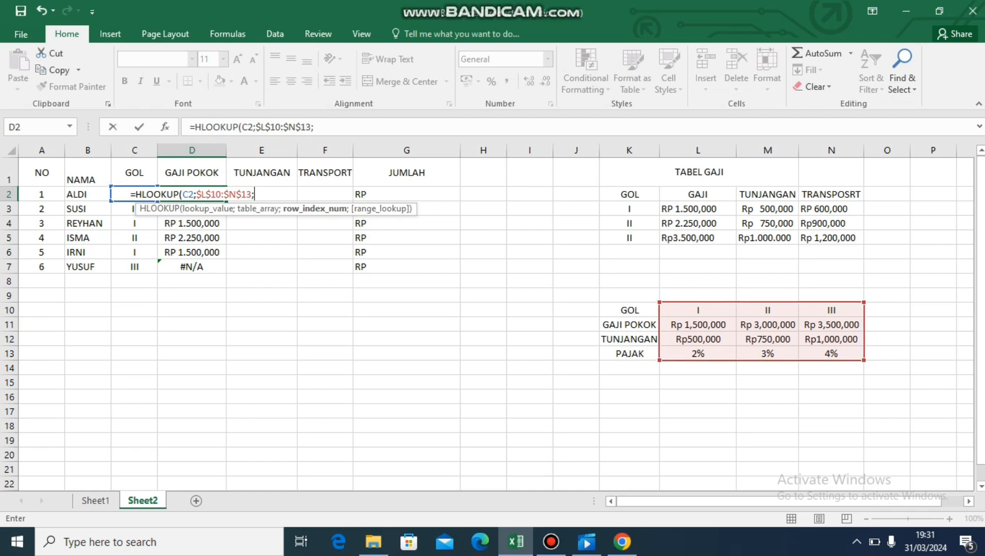
text(2)
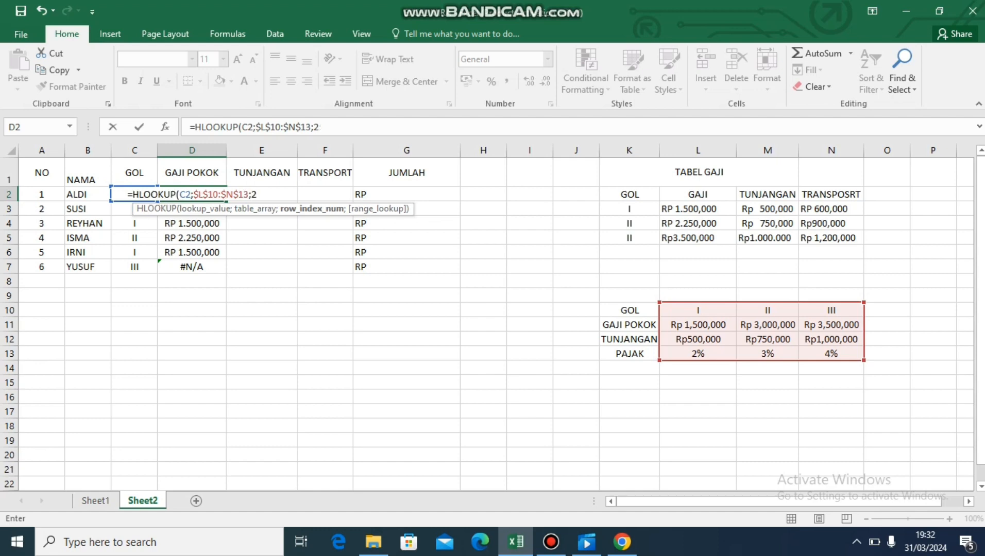
text(;)
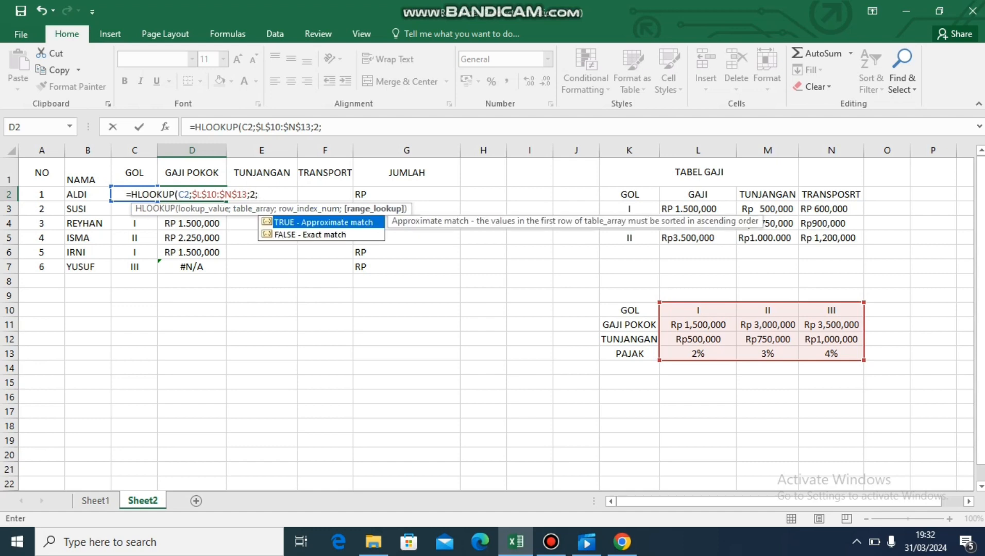
key(Down)
key(Tab)
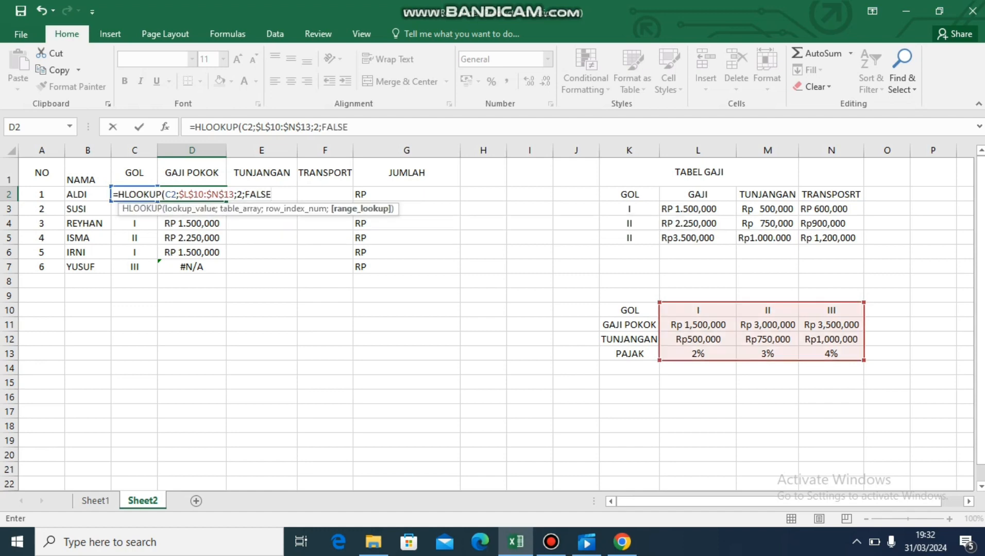
text())
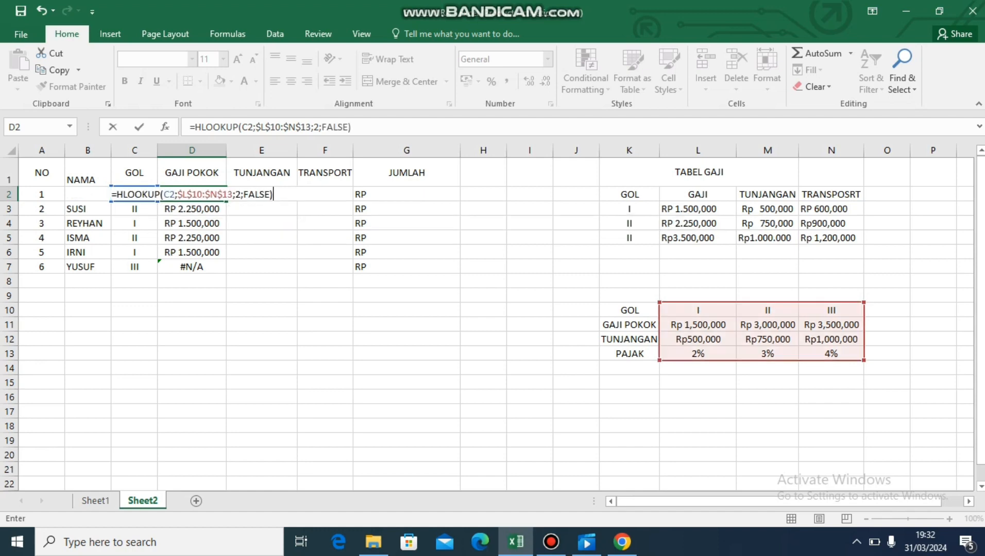
key(Return)
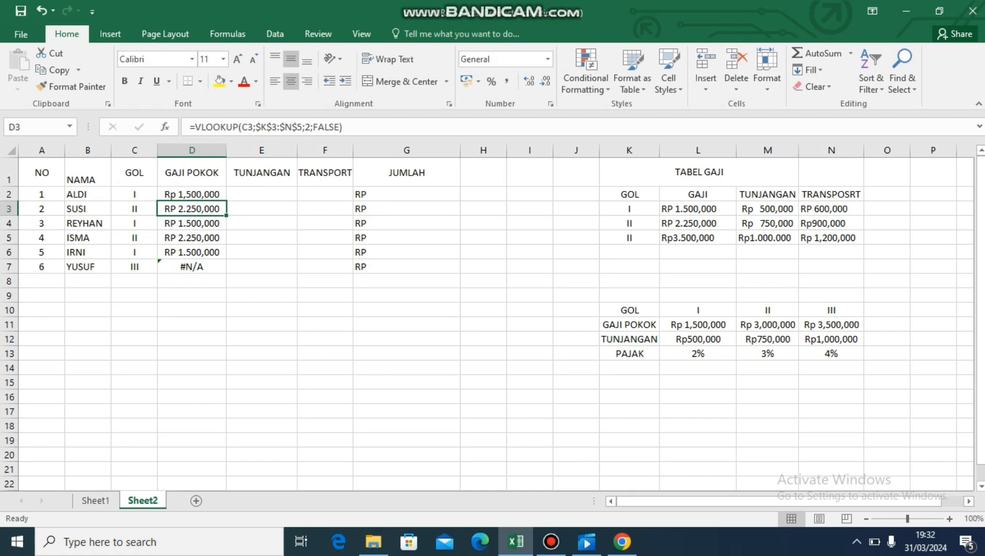
Fill the GAJI POKOK HLOOKUP formula from D2 down through D7.
key(Up)
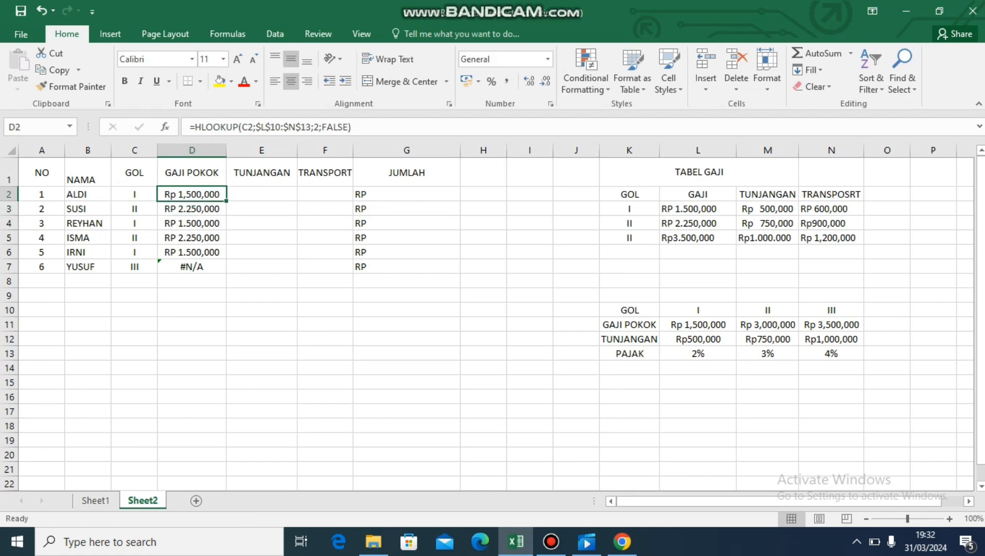
drag(226, 201, 191, 268)
click(262, 252)
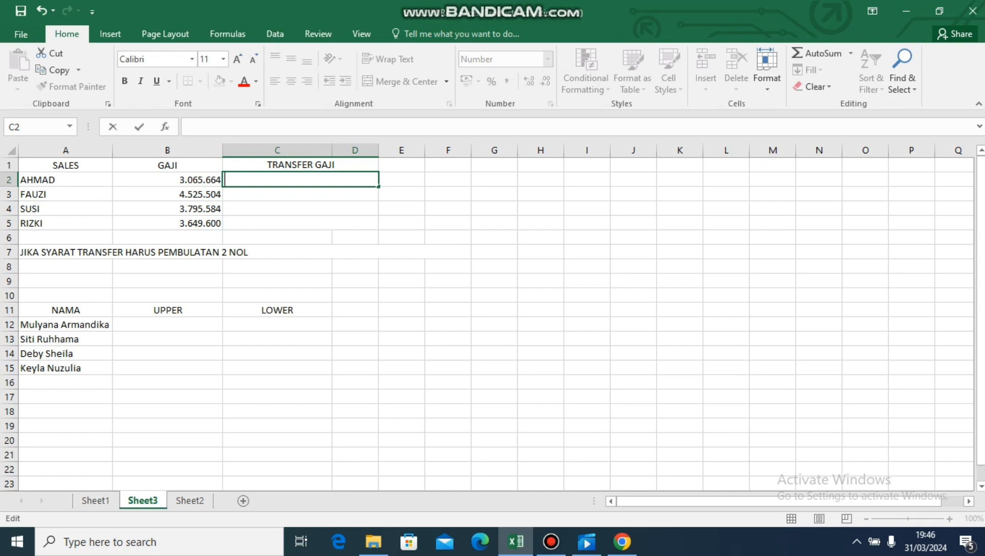
Round the first TRANSFER GAJI amount in C2 with =ROUND(B2;-2) and fill the formula down through row 5.
text(=roun)
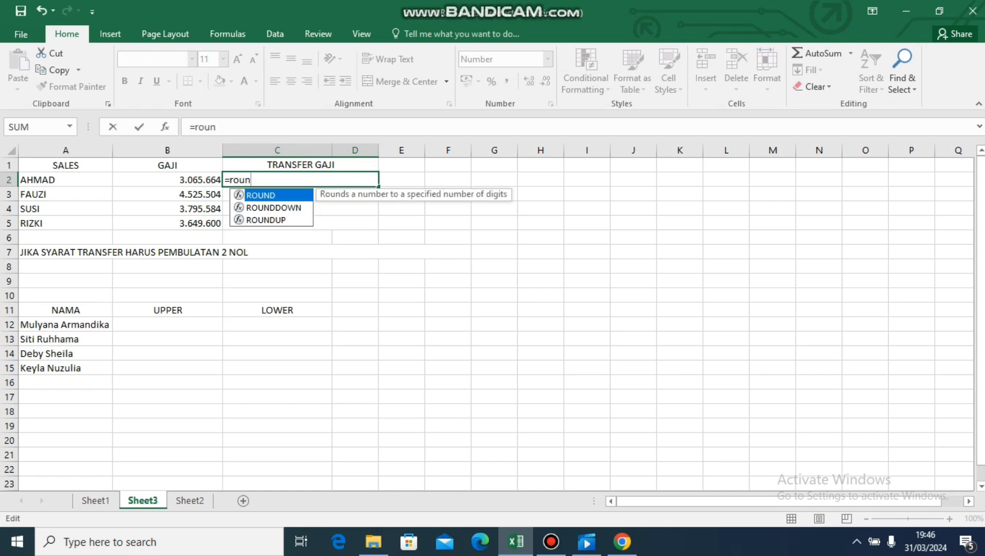
key(Tab)
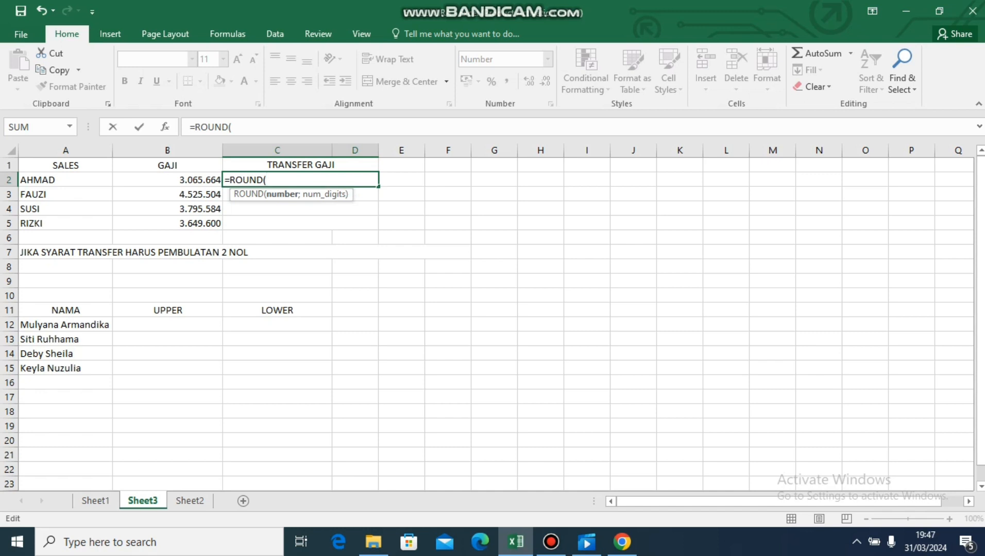
key(F2)
key(Left)
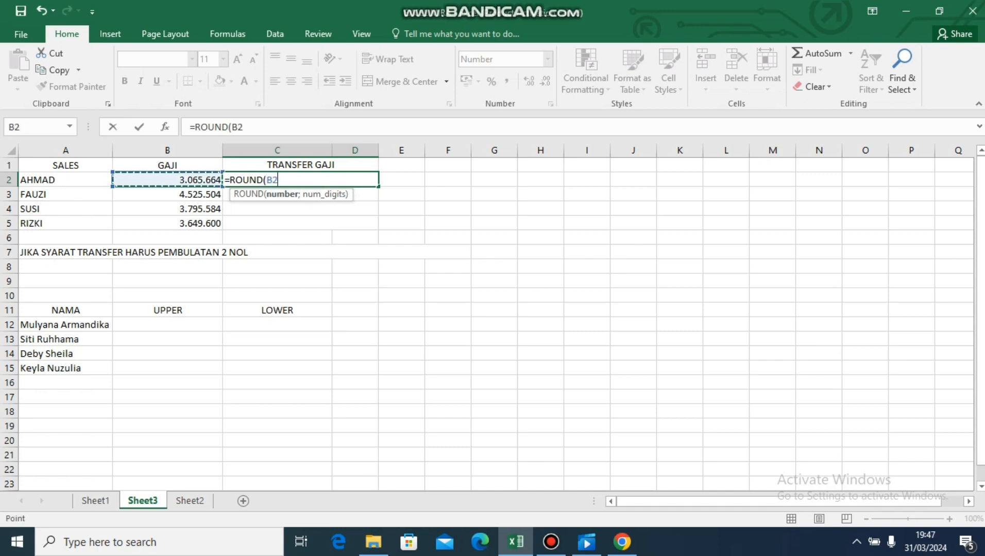
text(;)
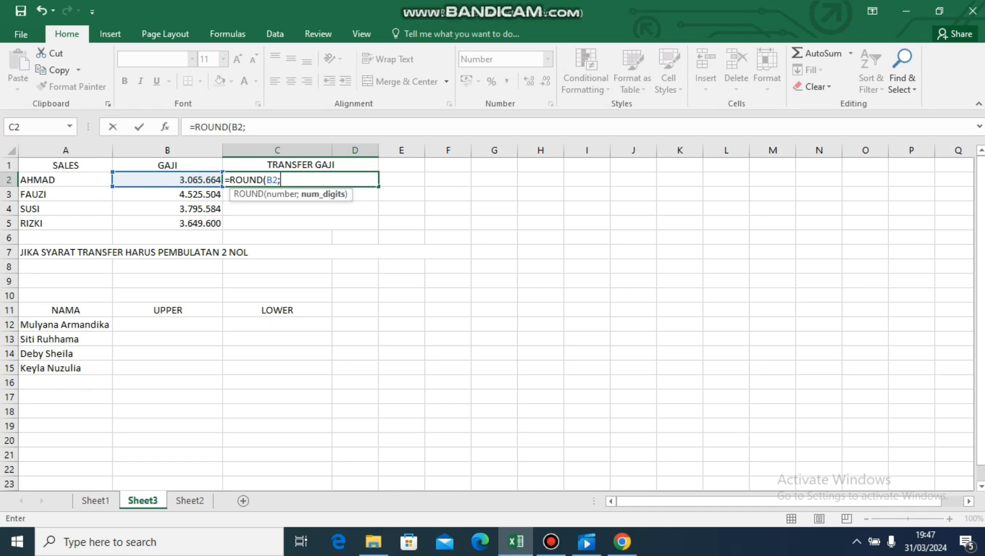
text(-2))
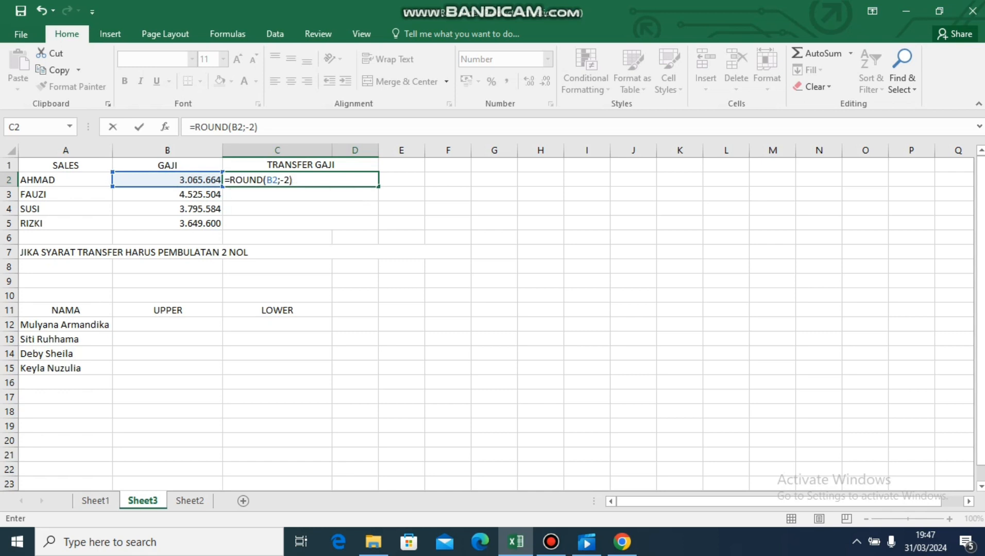
key(Return)
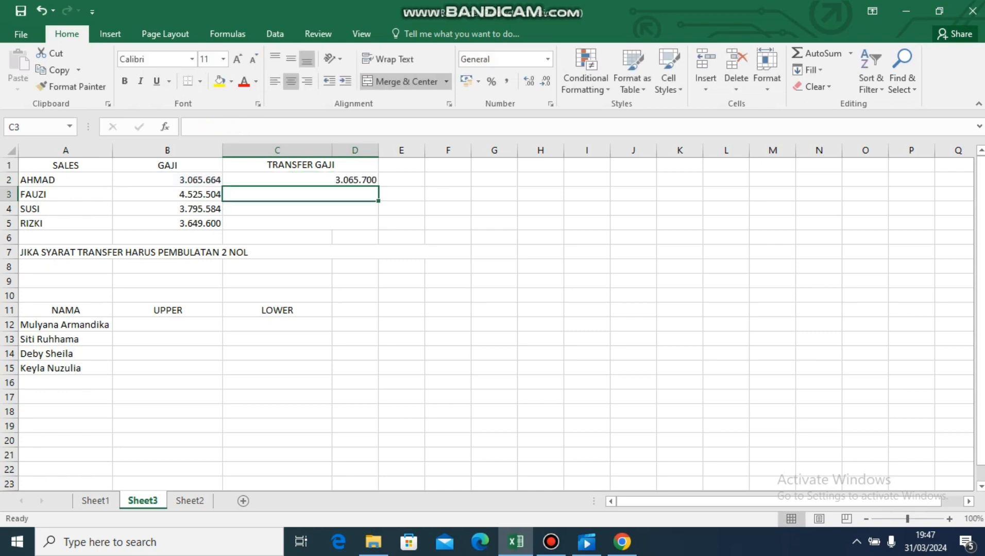
click(301, 180)
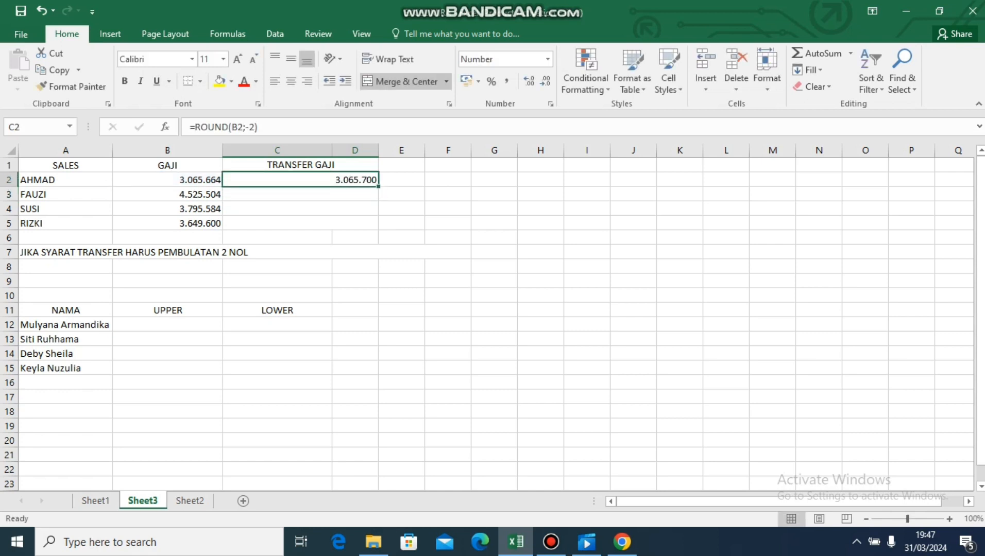
double_click(378, 187)
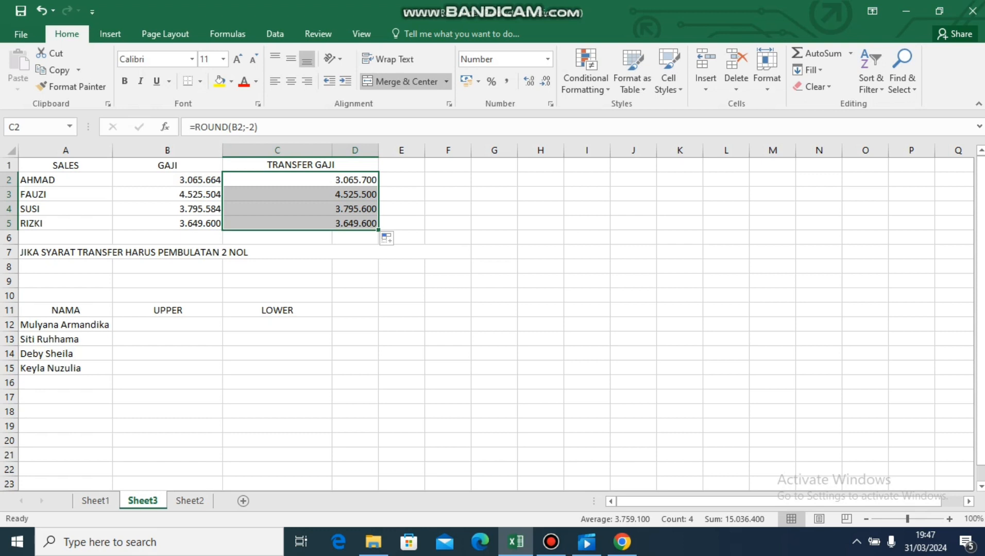
Convert the first name to uppercase in B12 with =UPPER(A12) and fill the formula down through B15.
click(168, 324)
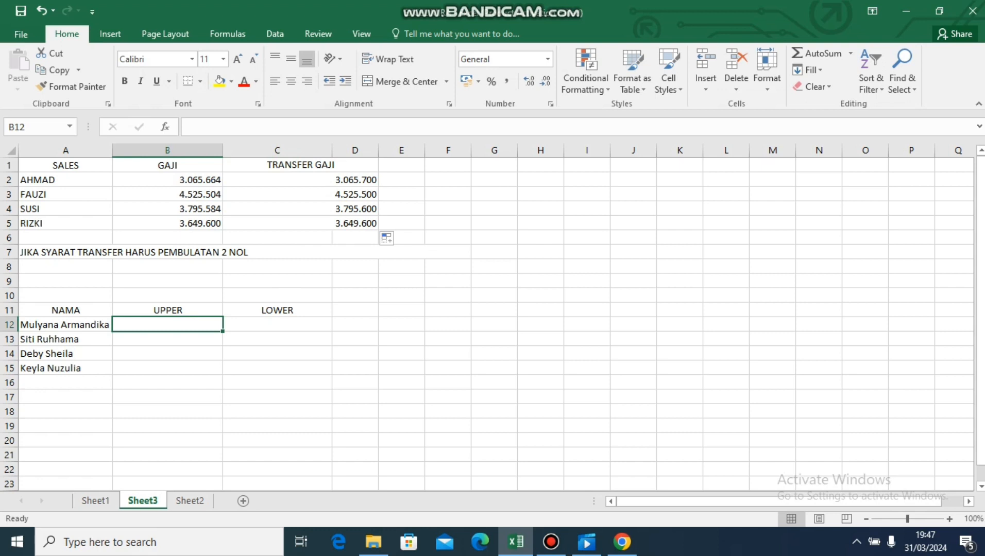
text(=)
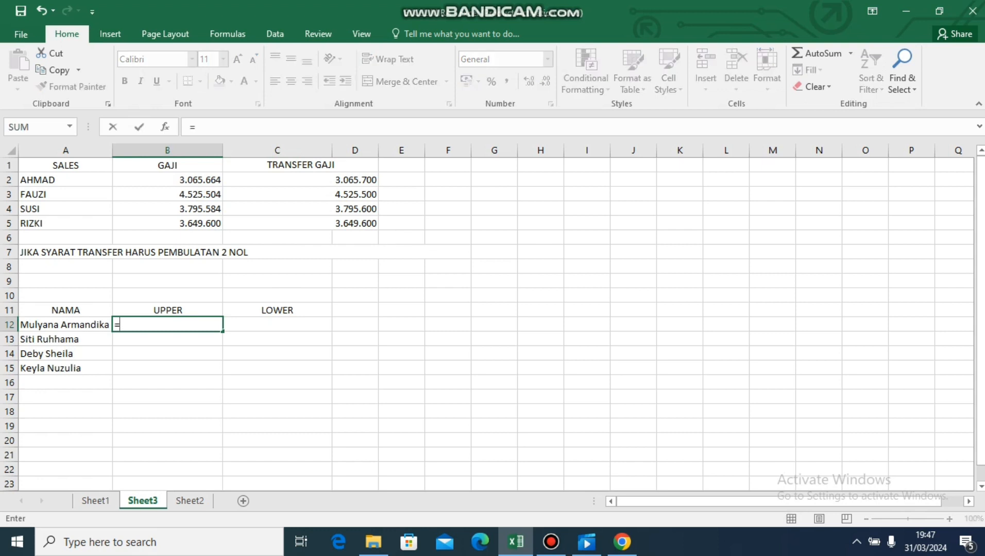
text(upper)
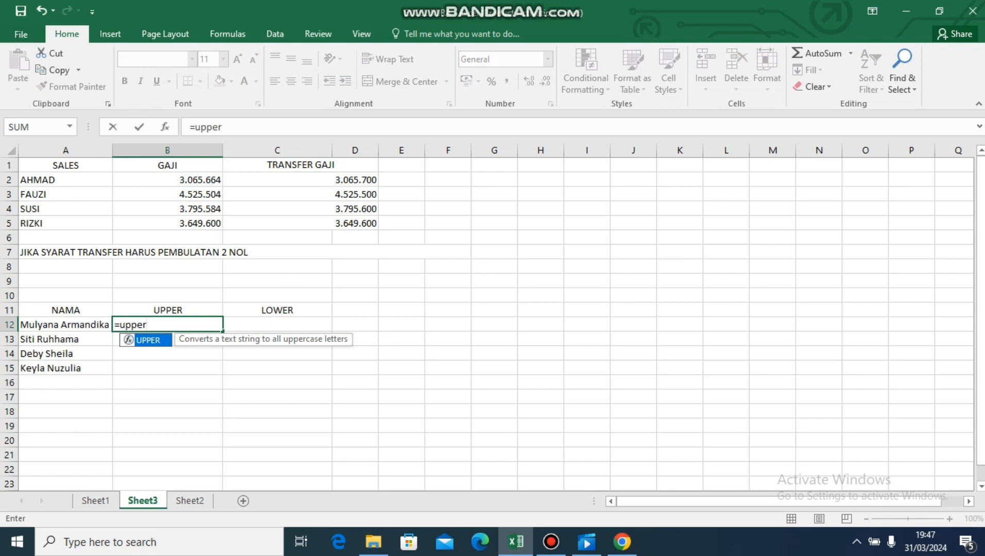
key(Tab)
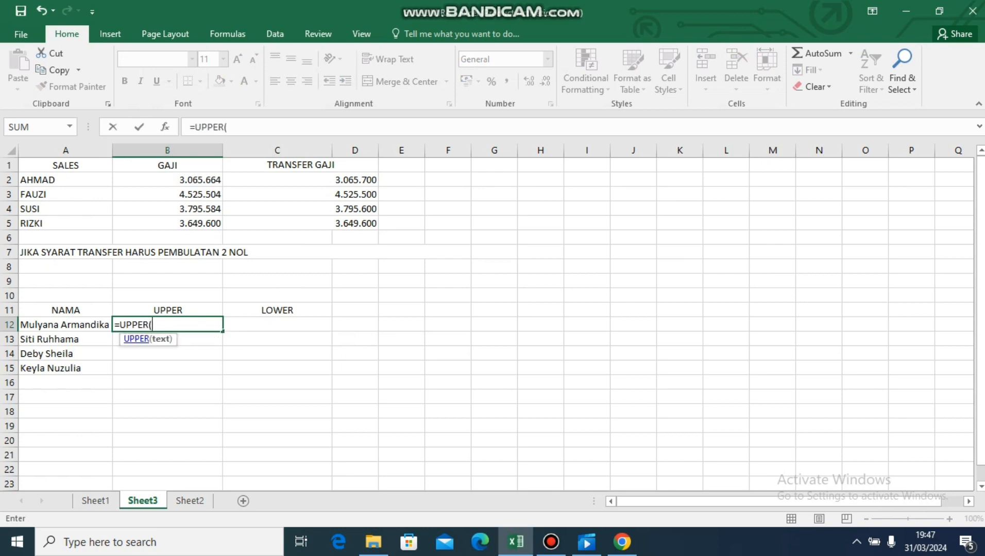
click(66, 325)
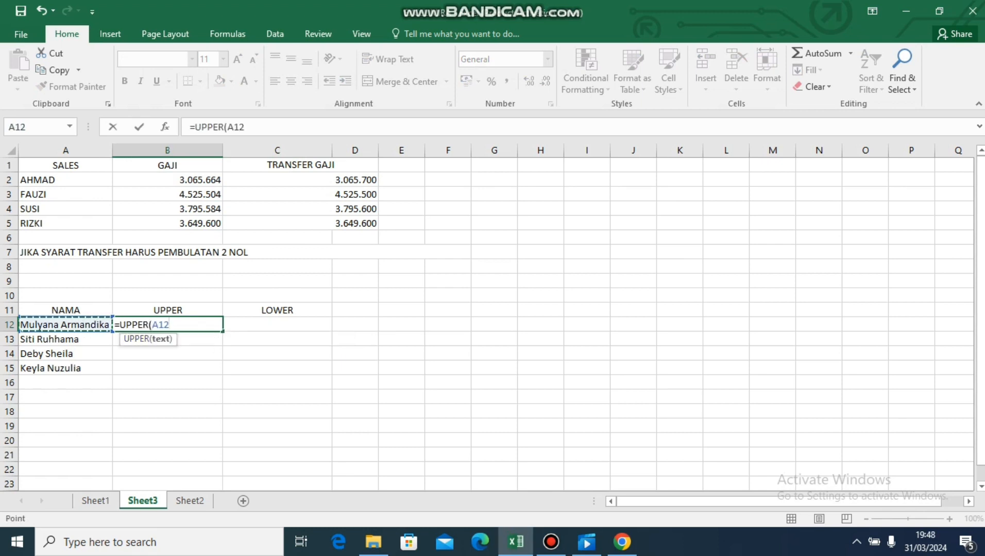
text())
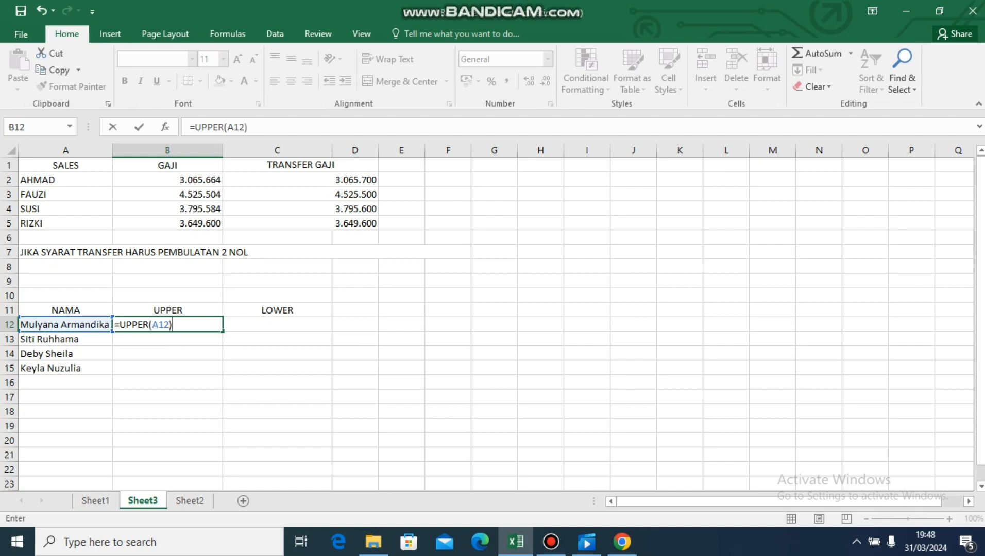
key(Return)
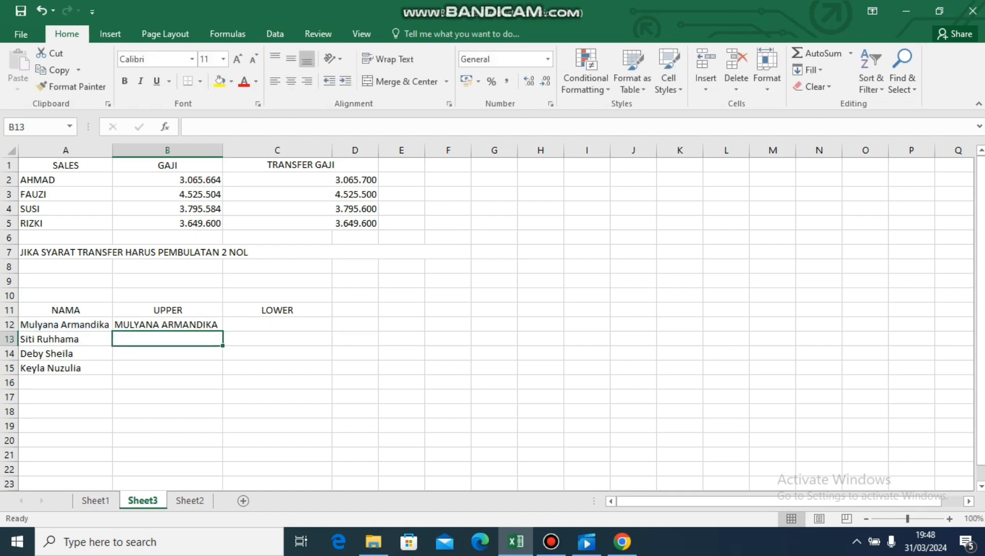
click(167, 325)
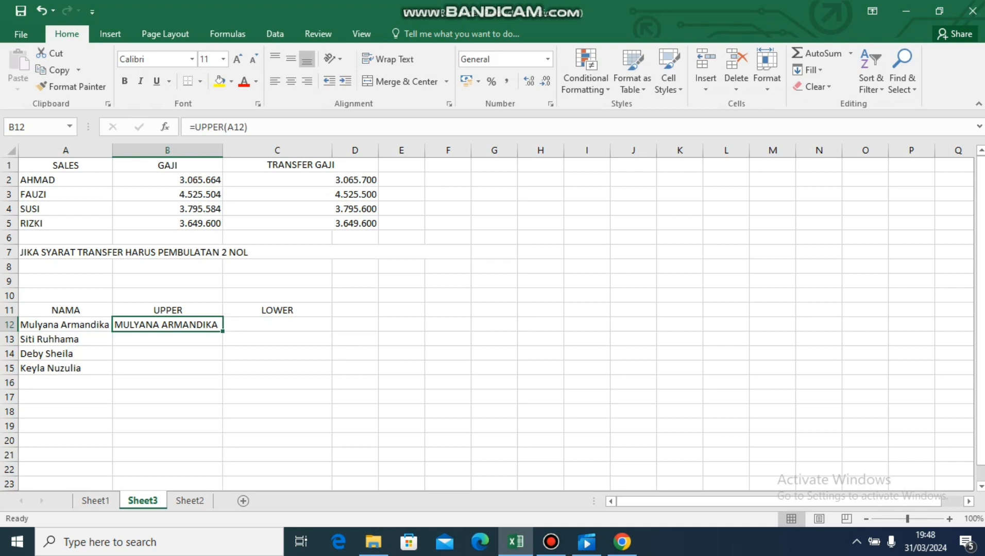
double_click(222, 331)
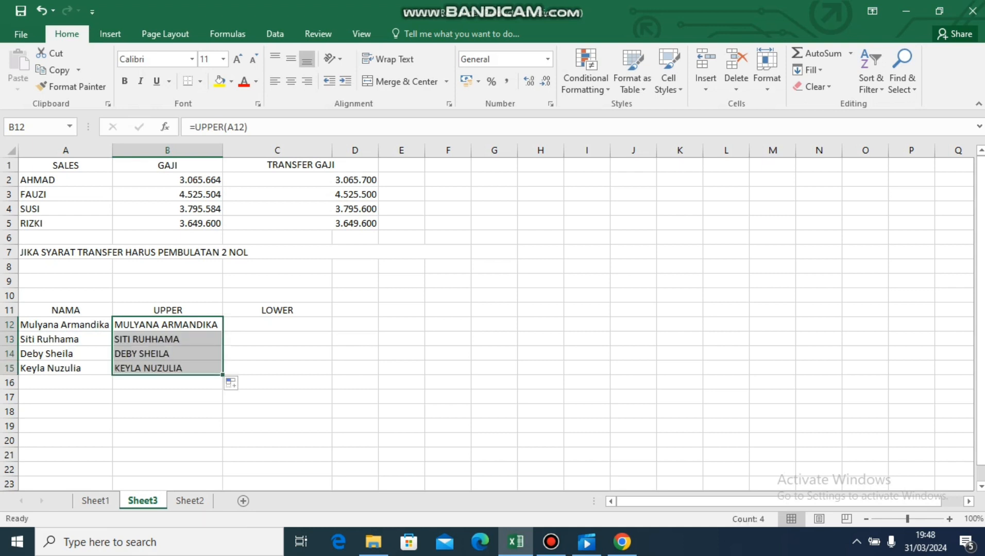
Convert the first name to lowercase in C12 with =LOWER(A12) and fill the formula down through C15.
click(277, 325)
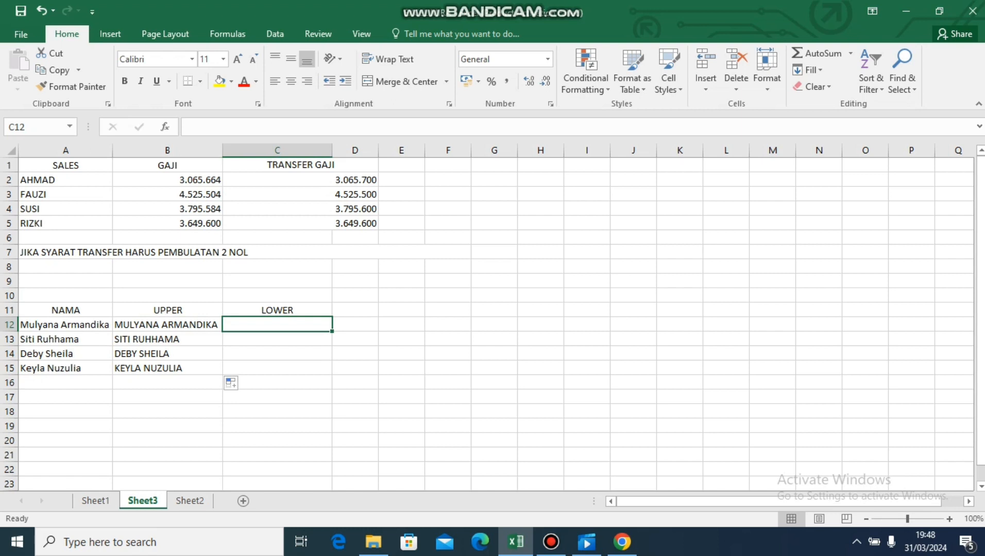
text(=lower)
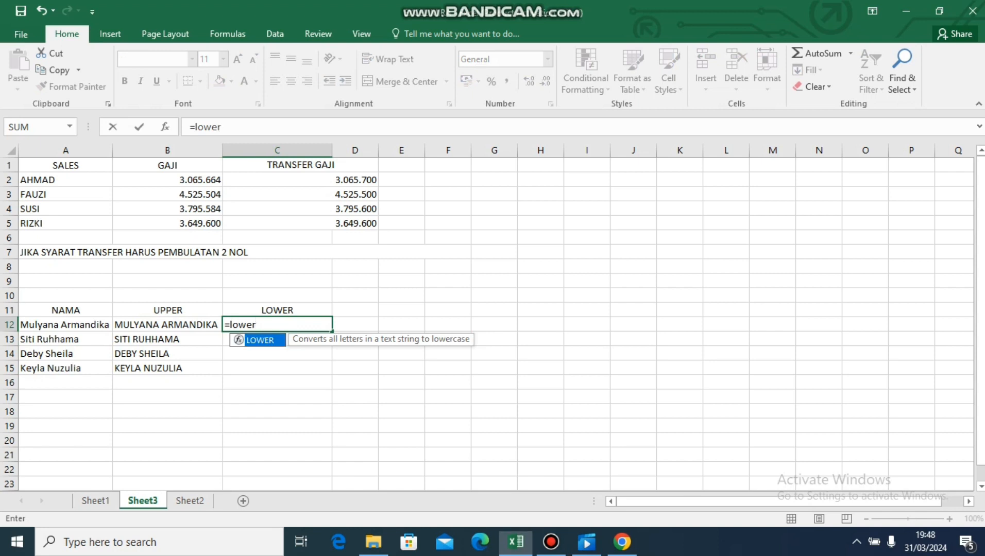
key(Tab)
click(65, 325)
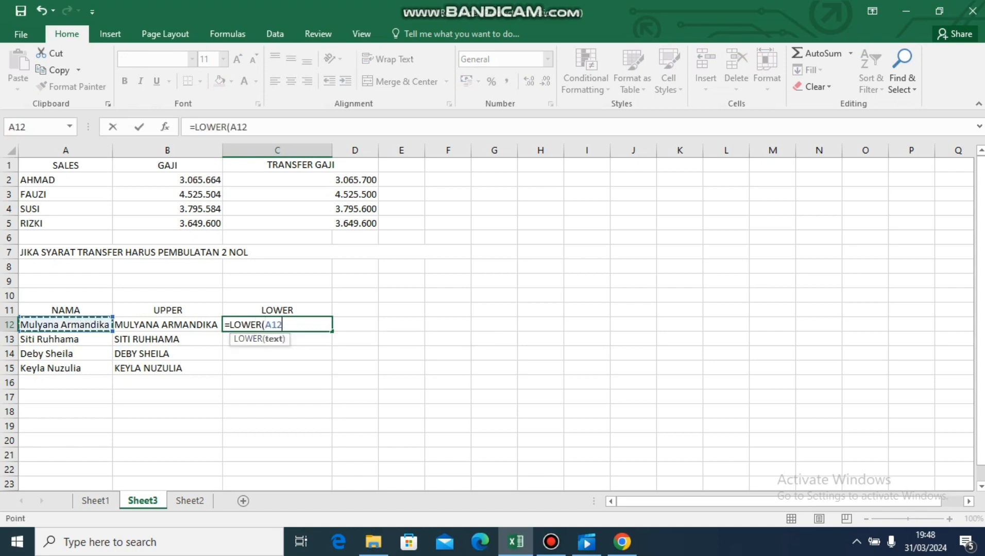
text())
key(Return)
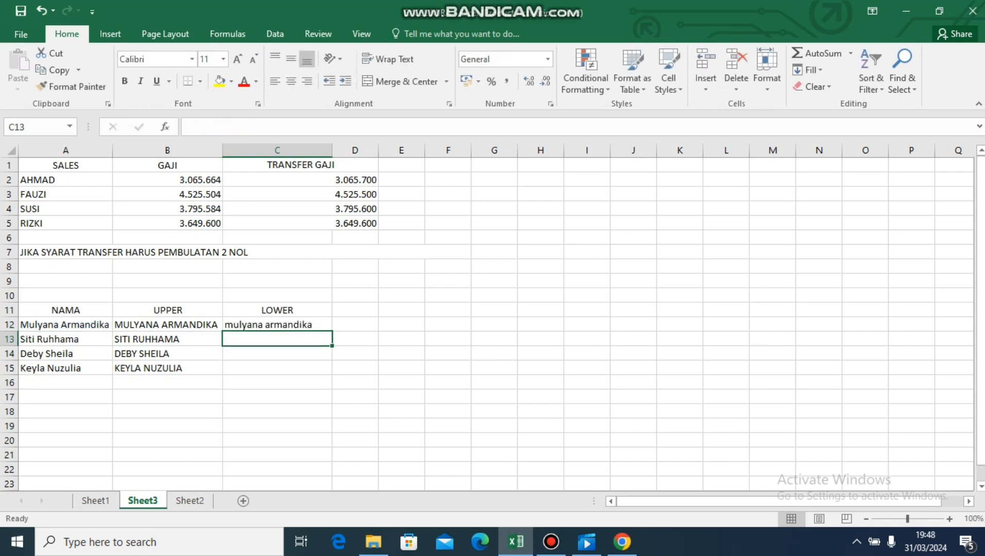
click(277, 325)
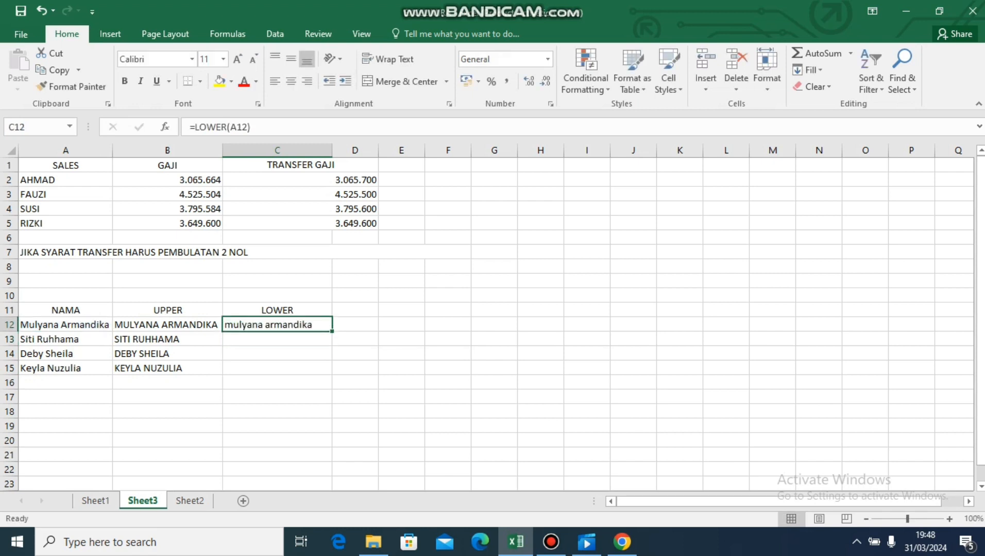
double_click(332, 331)
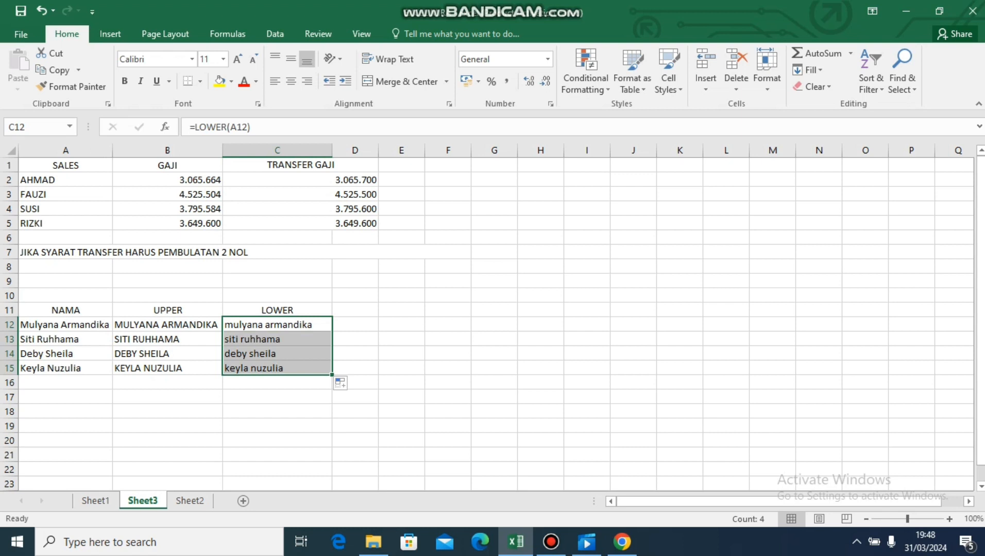